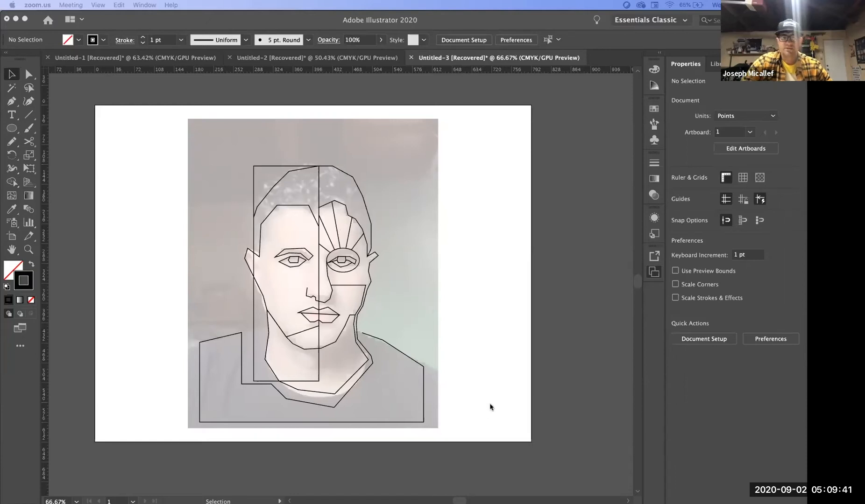
click(377, 269)
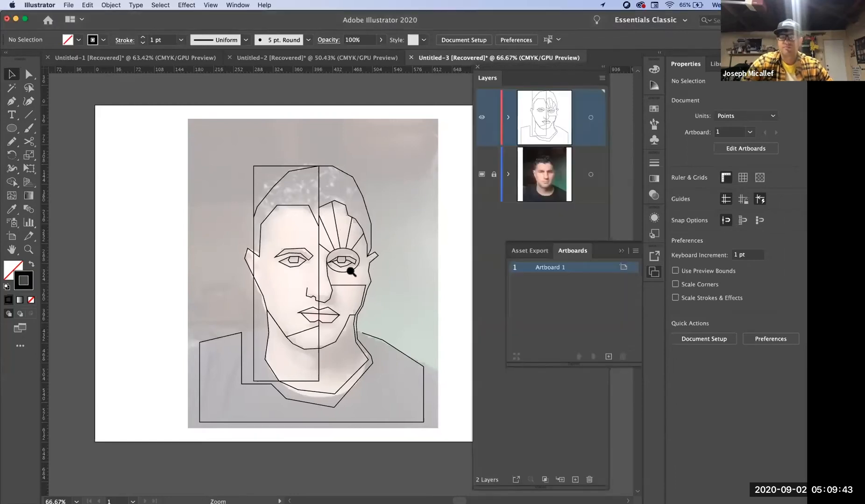
alt+click(345, 267)
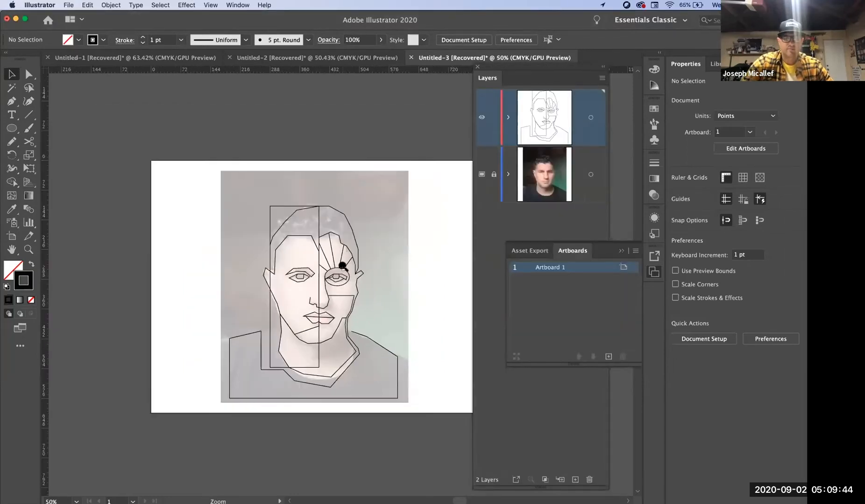
click(364, 296)
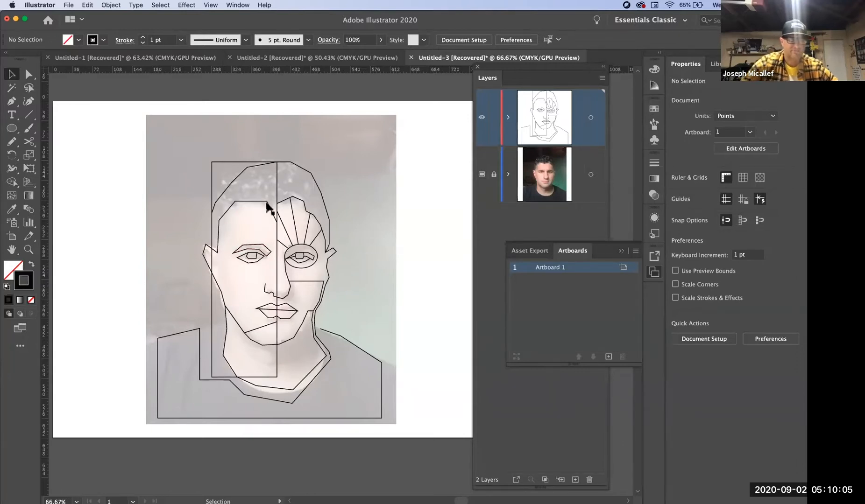
alt+super+click(297, 166)
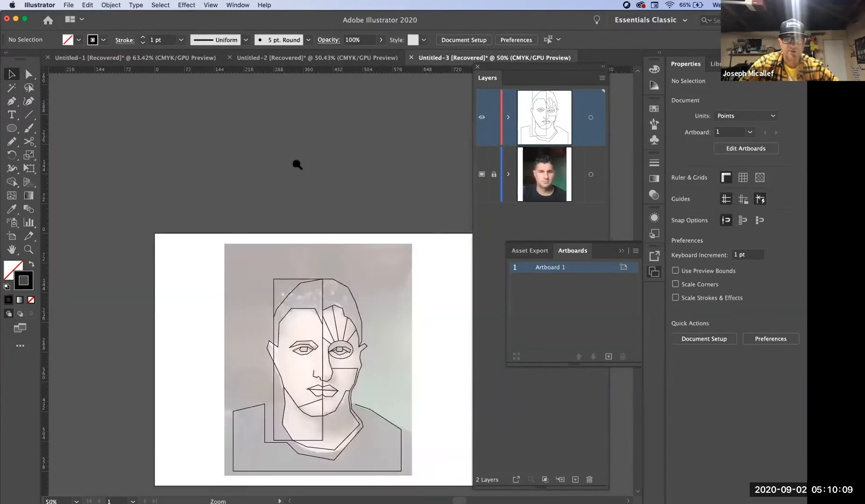
drag(317, 195, 285, 130)
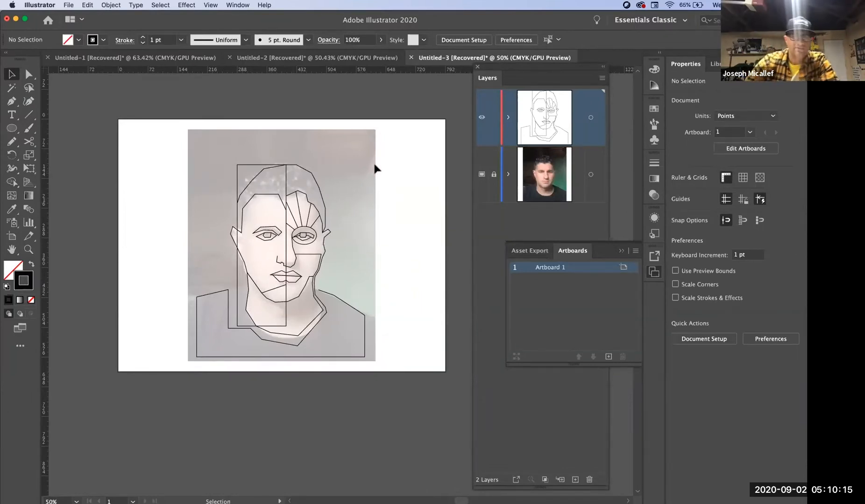
- Separate the Artboards list from Asset Export, place it over the layer list, and duplicate Artboard 1 with its line portrait
drag(568, 256, 601, 241)
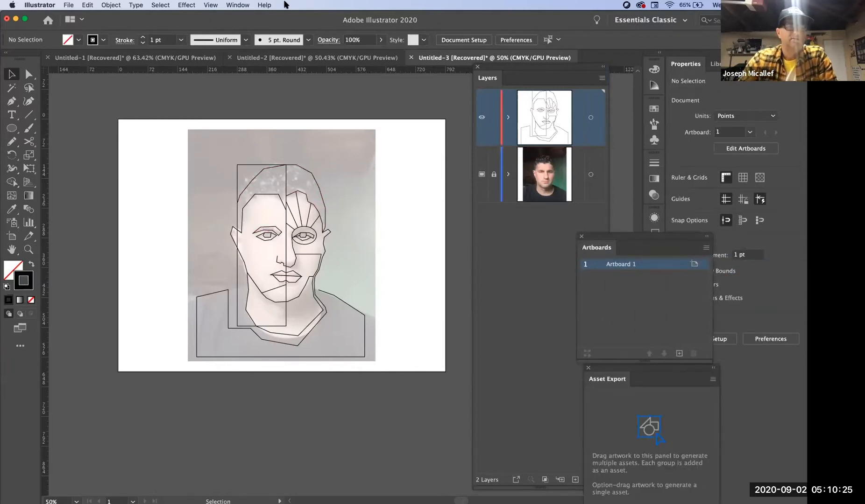
click(238, 5)
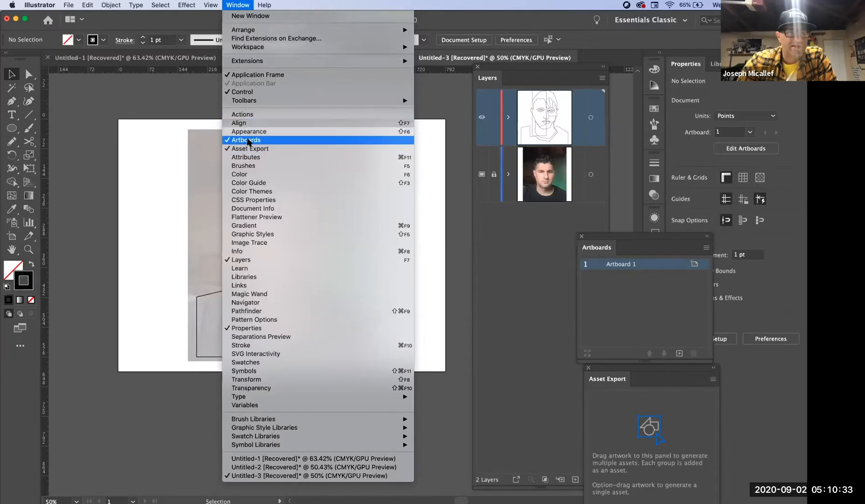
click(612, 240)
drag(612, 240, 498, 218)
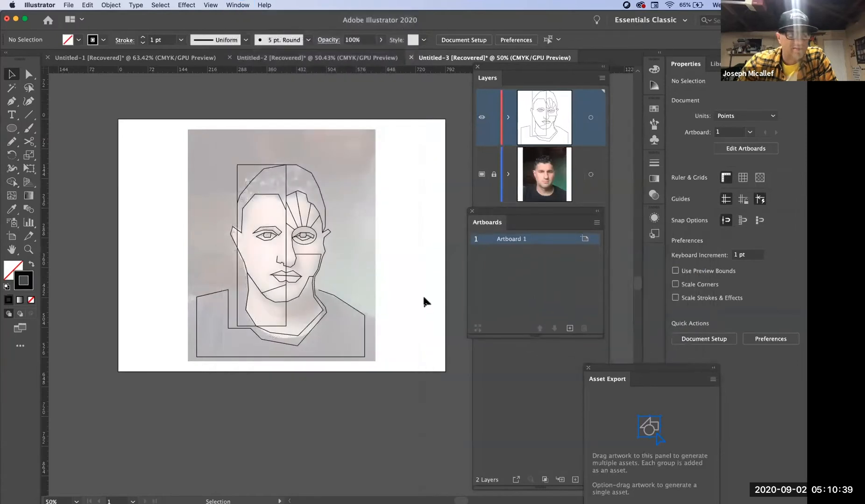
double_click(526, 240)
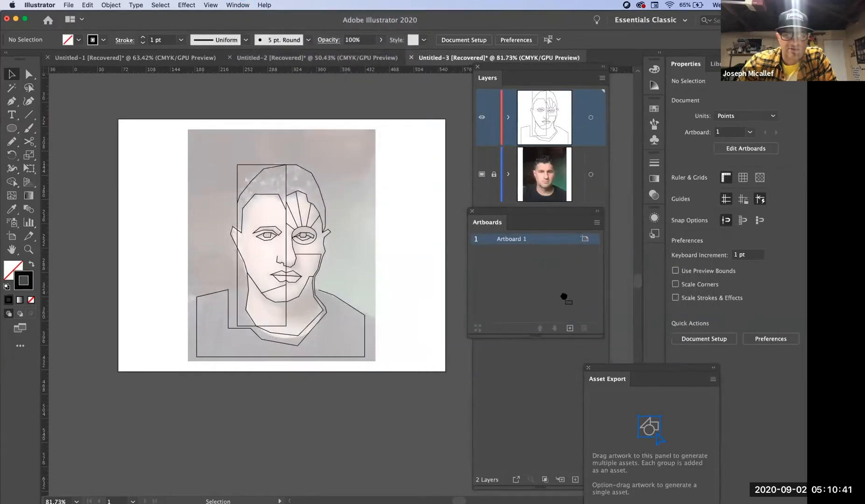
drag(572, 327, 570, 328)
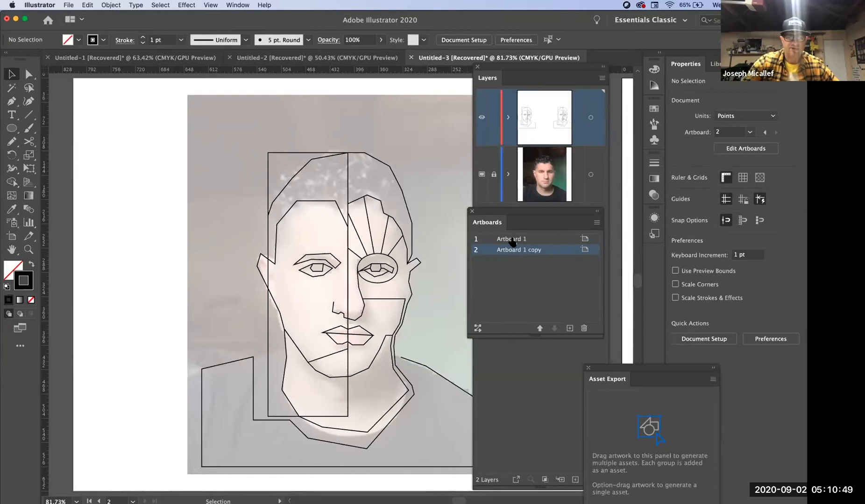
- Scale the duplicated line portrait on the second artboard to about 184 x 210 pt and move it to the artboard's upper centre
alt+super+click(413, 265)
alt+super+click(413, 264)
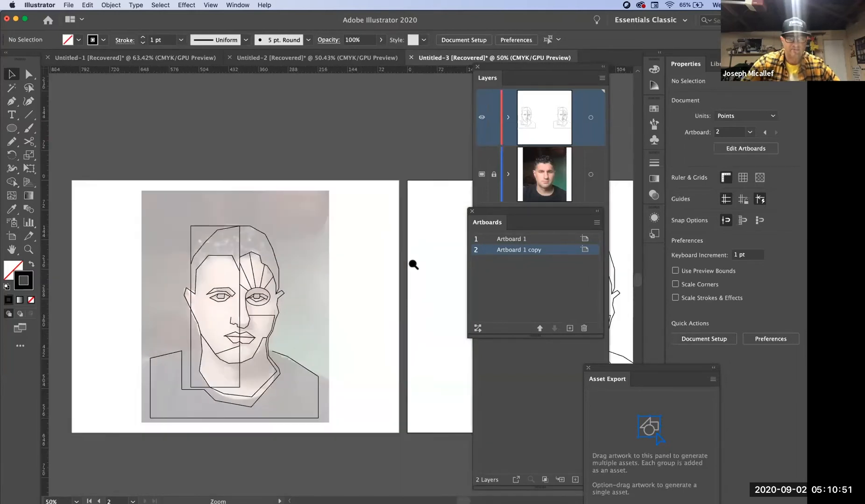
alt+super+click(413, 264)
drag(405, 270, 302, 186)
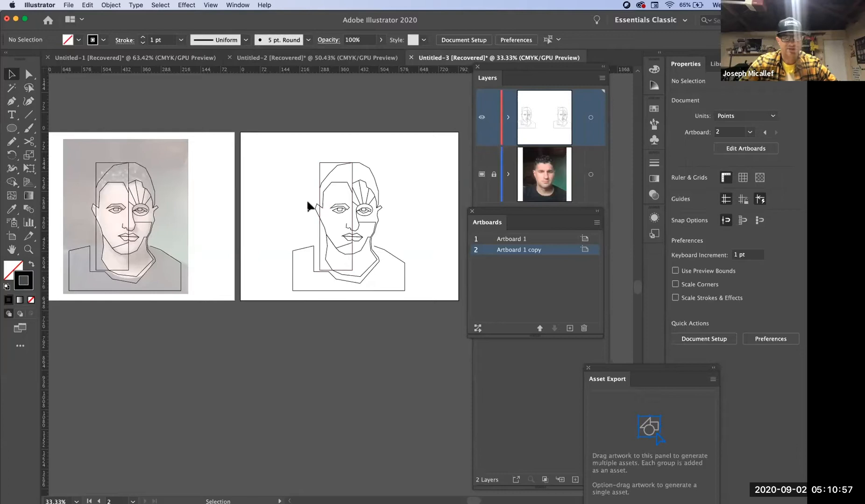
alt+super+click(383, 231)
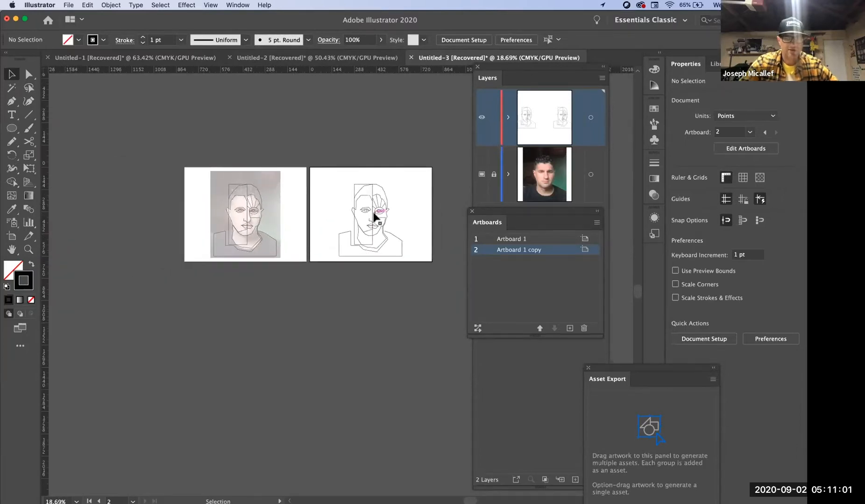
super+click(373, 233)
super+click(340, 275)
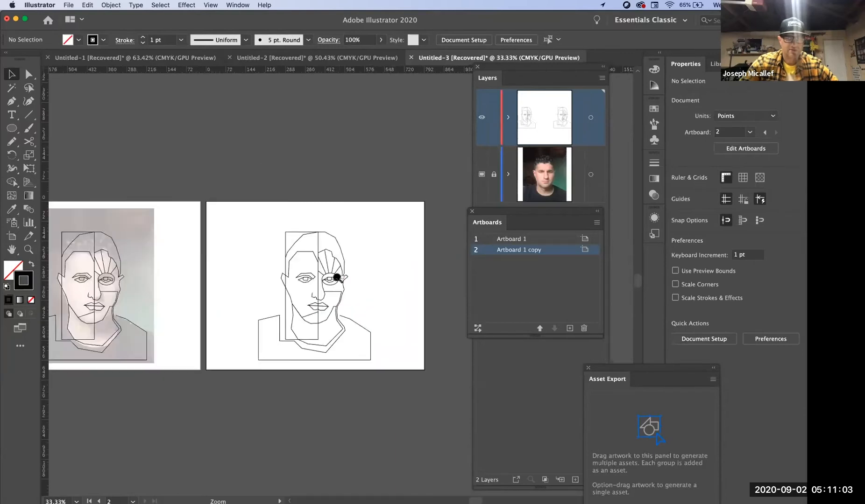
super+click(339, 277)
super+click(336, 277)
scroll(342, 193, down, 5)
scroll(342, 193, right, 2)
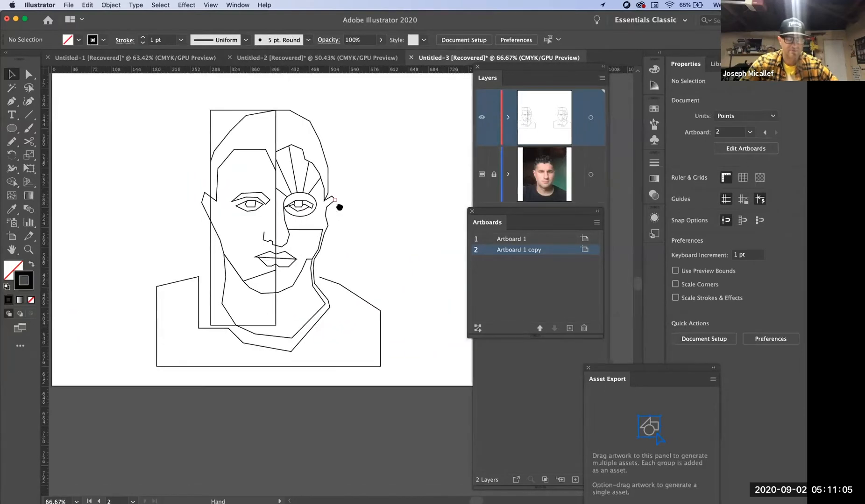
drag(101, 103, 410, 403)
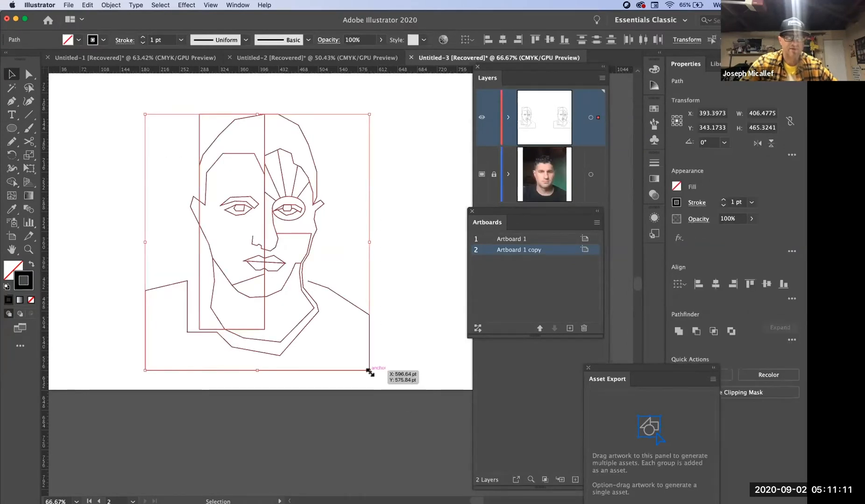
drag(369, 370, 248, 242)
drag(199, 150, 264, 129)
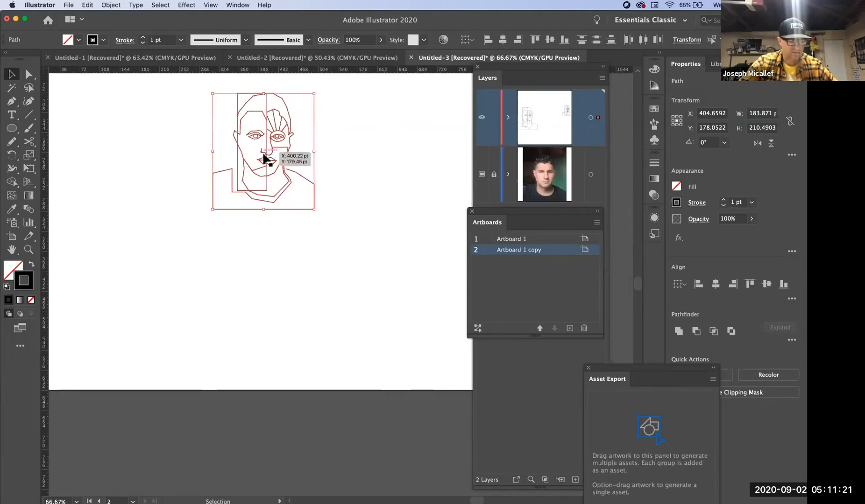
- Copy the small portrait three times into a row beneath it and shift the row slightly left to centre it on the artboard
drag(270, 161, 271, 284)
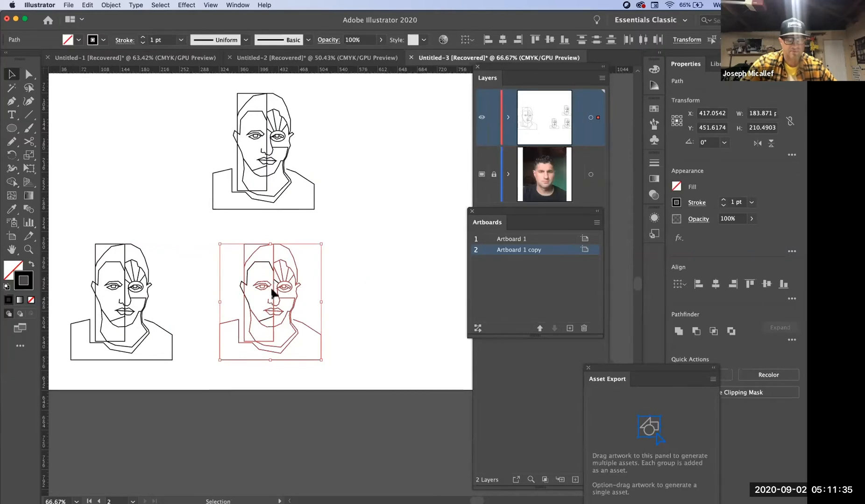
drag(270, 290, 418, 290)
alt+super+click(289, 359)
drag(289, 355, 254, 399)
drag(434, 376, 111, 238)
drag(142, 263, 132, 263)
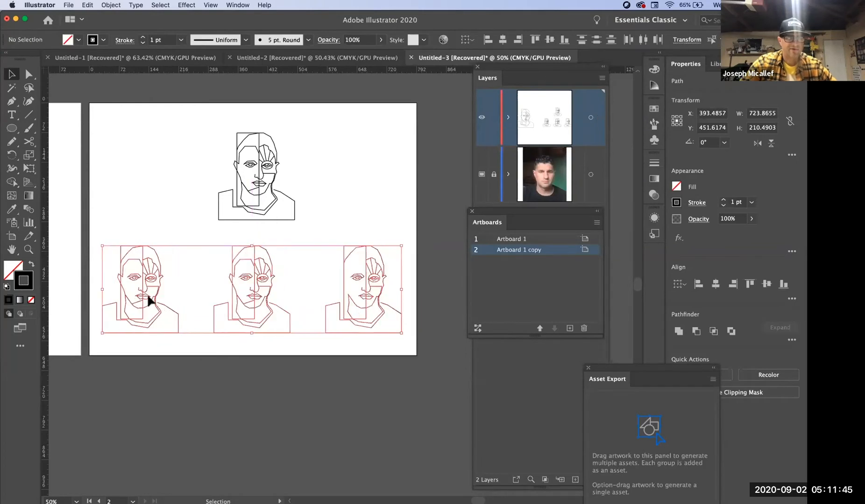
click(199, 372)
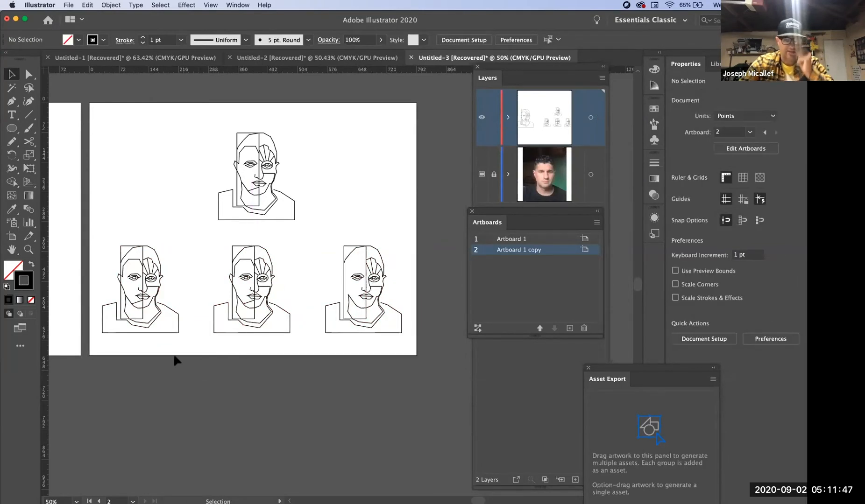
- Examine the lower-left portrait copy on the second artboard close up
key(super+space)
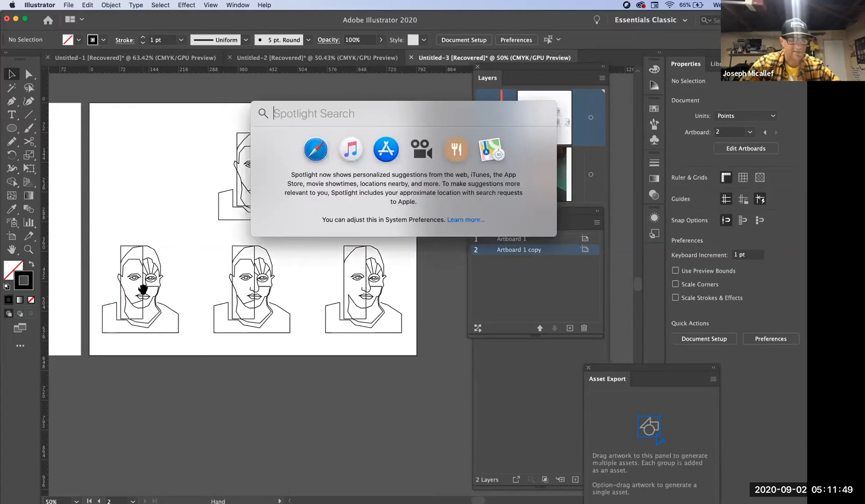
click(173, 372)
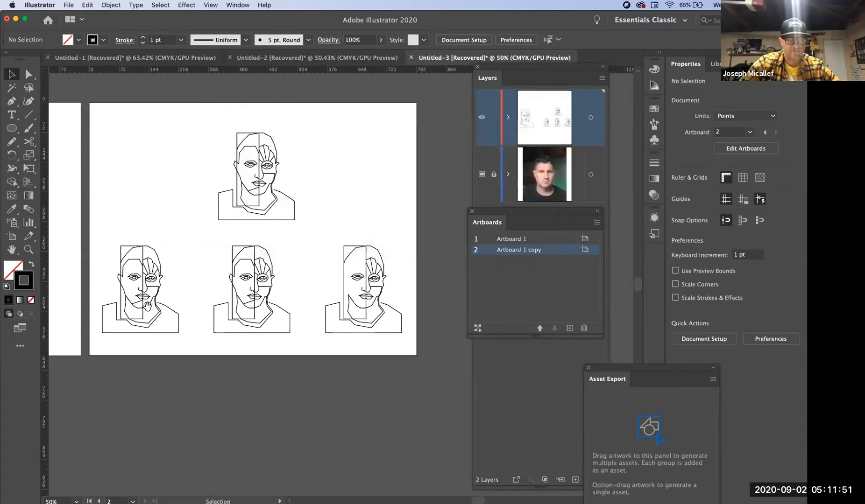
super+click(141, 294)
drag(104, 290, 259, 333)
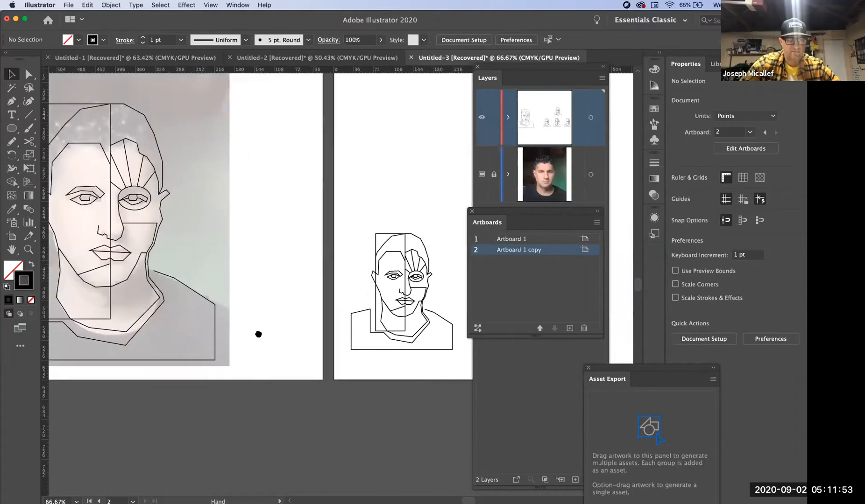
super+click(179, 298)
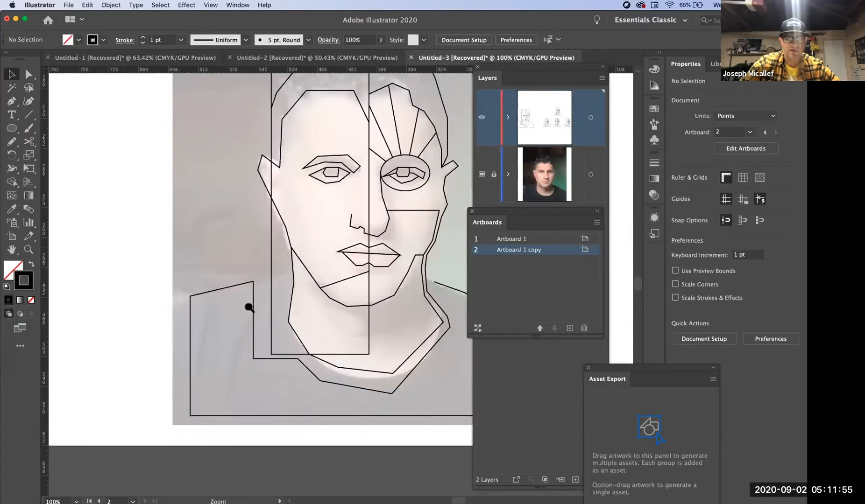
alt+super+click(249, 306)
alt+super+click(249, 309)
drag(439, 311, 121, 364)
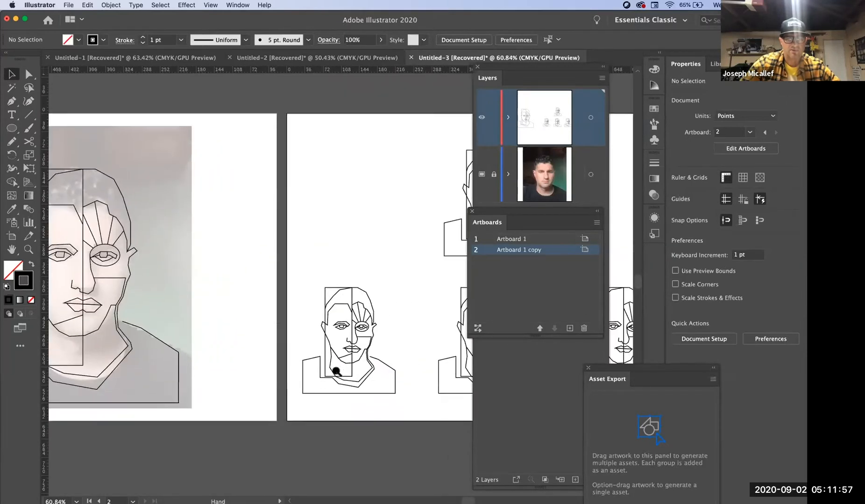
super+click(357, 355)
super+click(343, 357)
super+click(343, 358)
drag(368, 259, 304, 387)
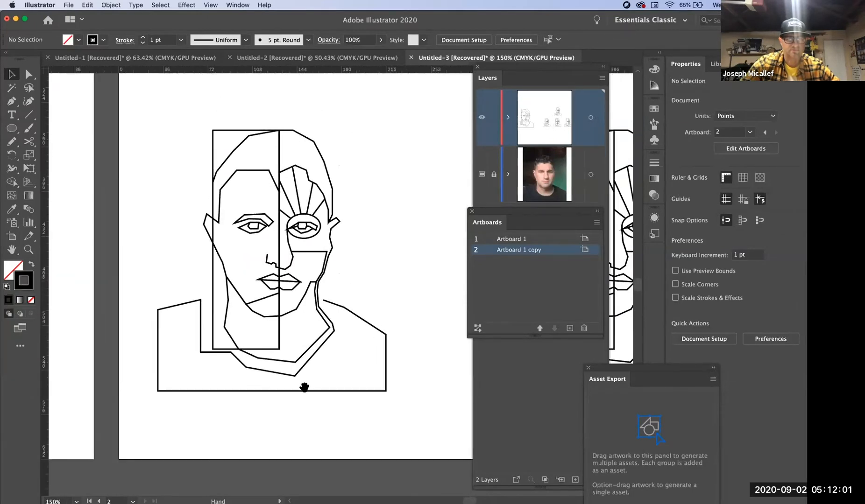
super+click(300, 324)
drag(273, 357, 271, 362)
alt+super+click(278, 312)
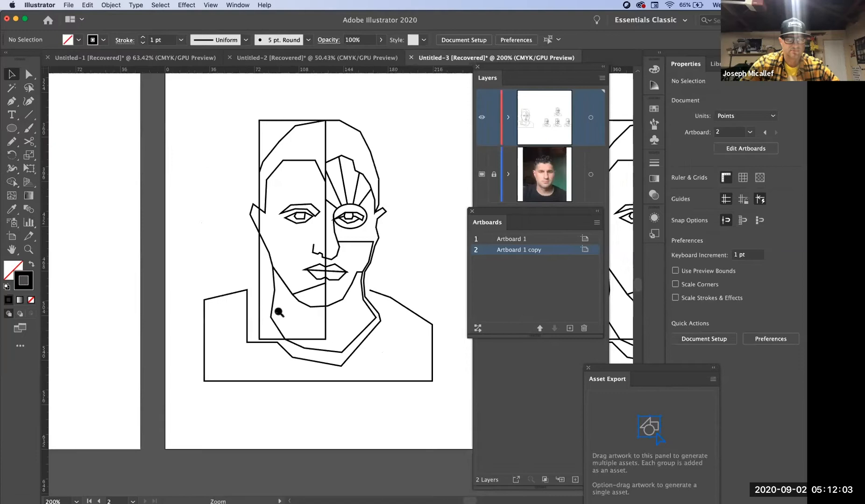
alt+super+click(278, 312)
drag(258, 307, 172, 349)
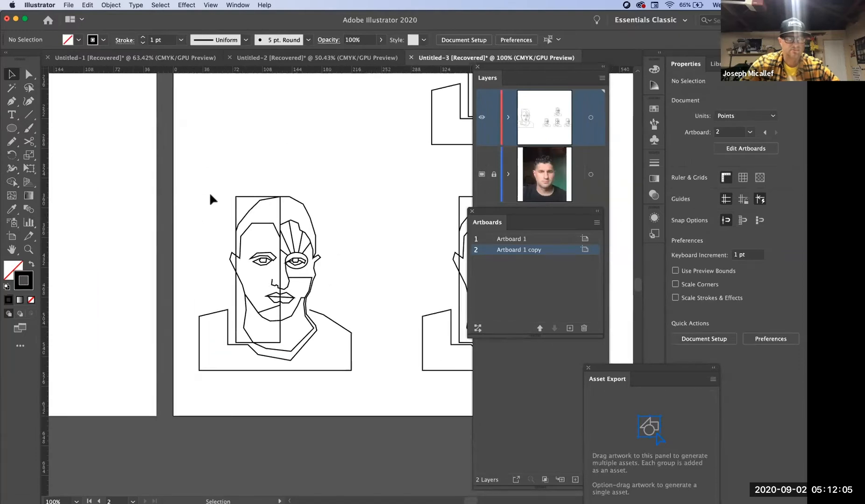
- Select every path of the lower-left portrait and inspect its line work
drag(187, 174, 382, 399)
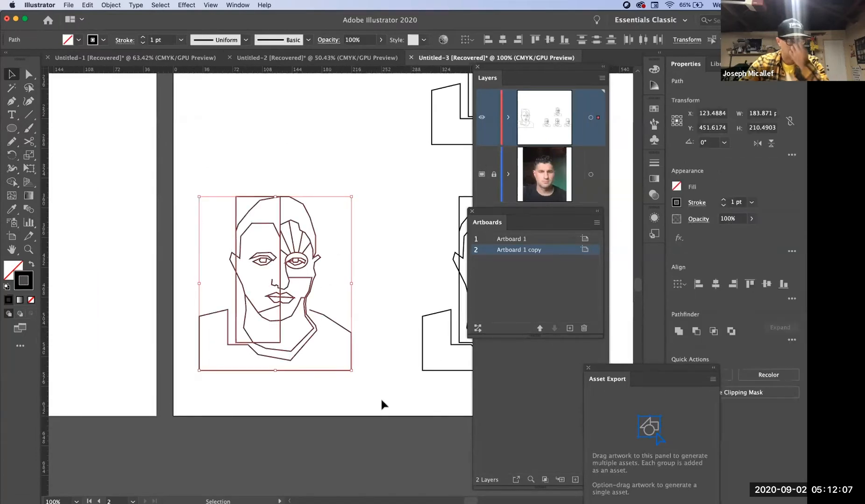
key(super+space)
click(294, 273)
click(293, 273)
drag(389, 279, 300, 254)
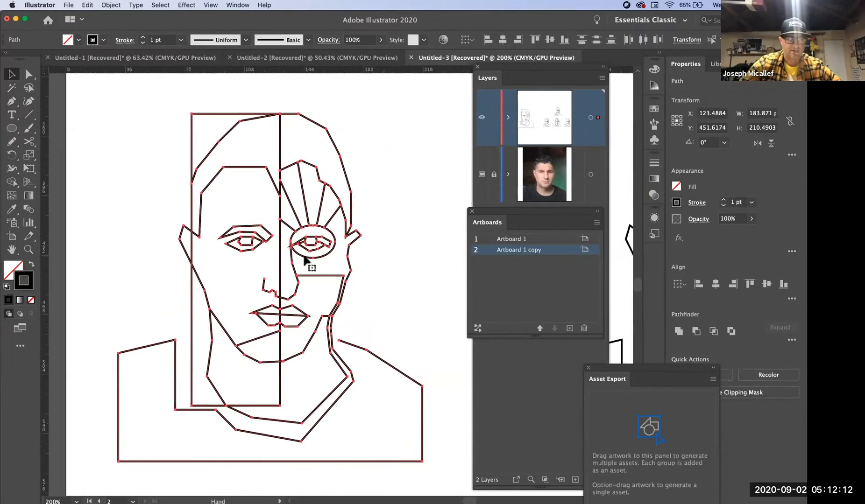
- Try to move the tall rectangle out to the left of the lower-left portrait's face
click(365, 259)
drag(226, 117, 159, 117)
key(super+z)
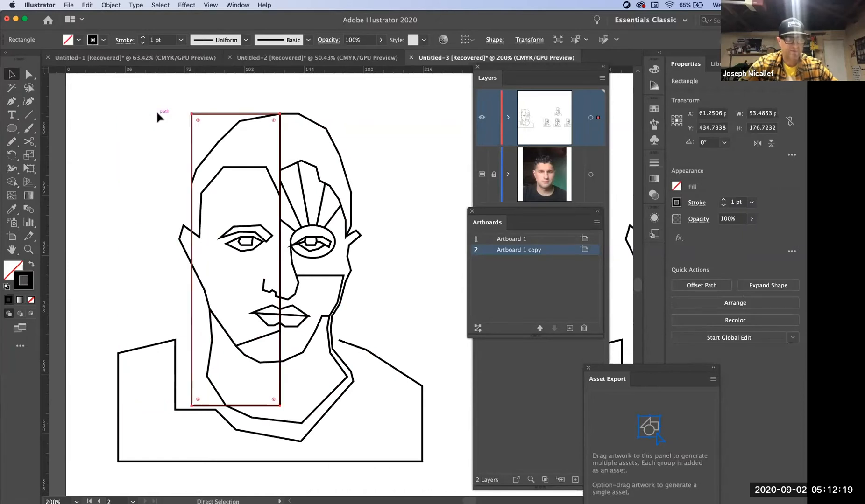
- Cut the tall rectangle with the Scissors where the hair outline meets its side edge and near its corner at the crown
super+click(255, 142)
drag(330, 280, 212, 199)
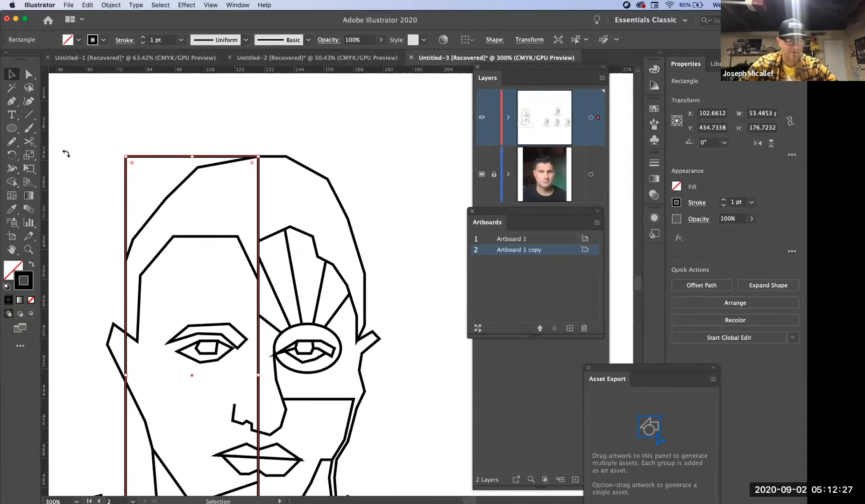
click(29, 148)
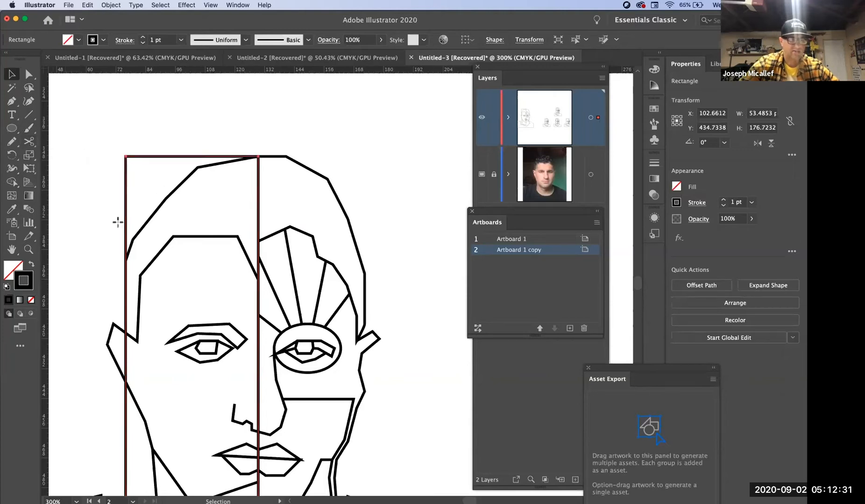
super+click(156, 244)
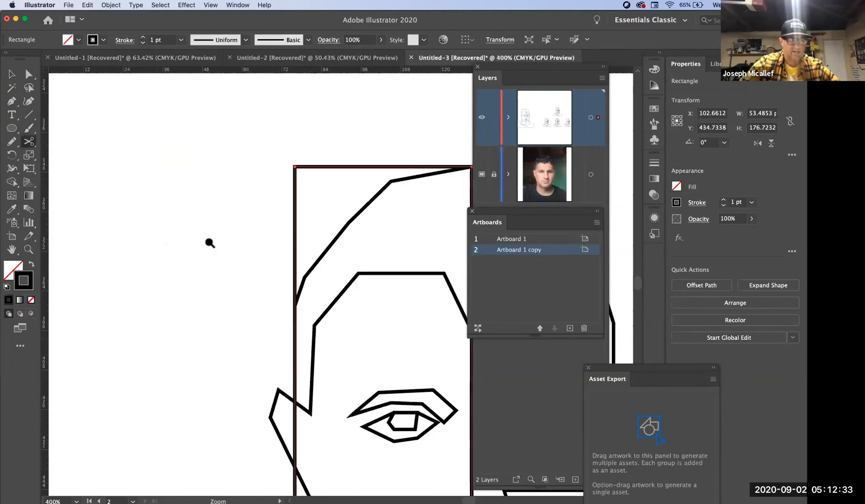
super+click(331, 252)
drag(308, 329, 184, 280)
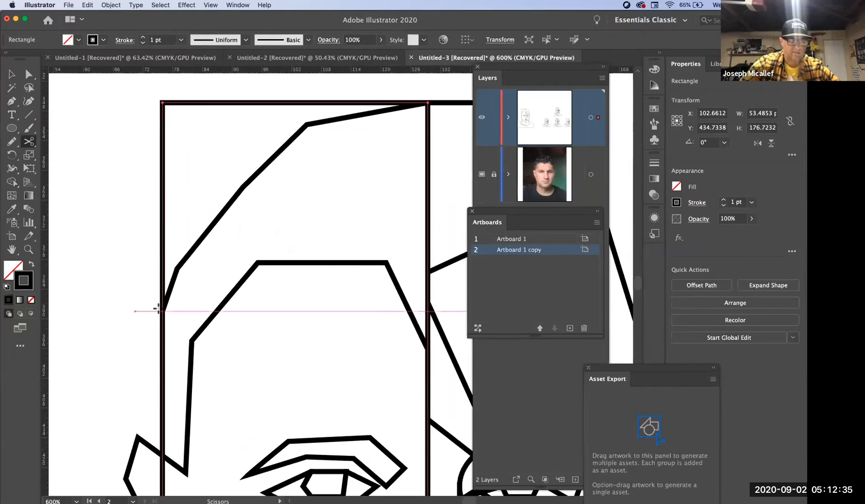
click(163, 309)
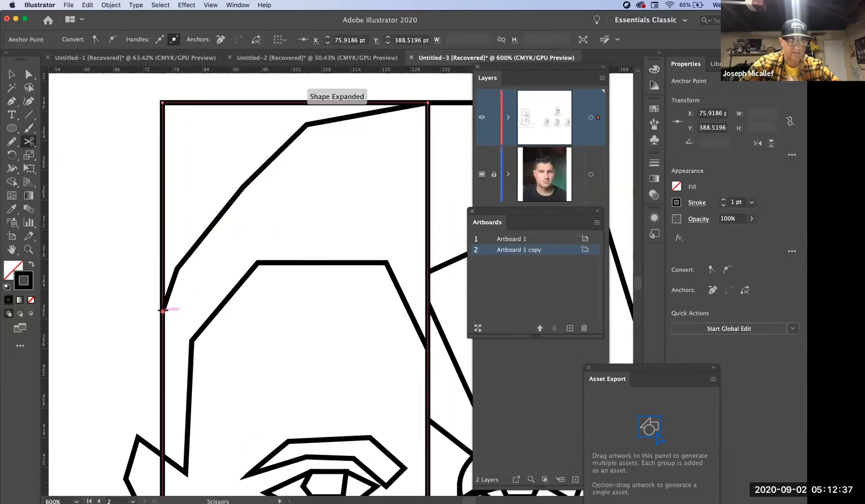
click(422, 101)
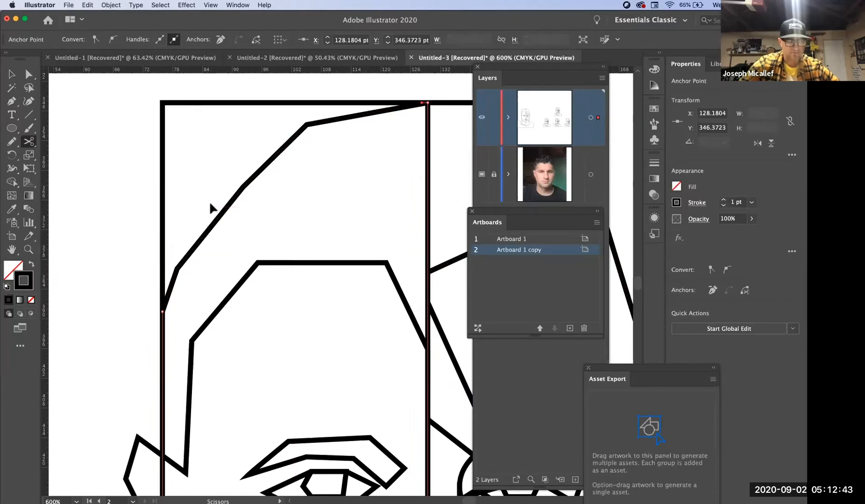
- Try to pull the cut-off corner of the rectangle away from the head to show the separated piece
key(v)
click(162, 198)
click(90, 204)
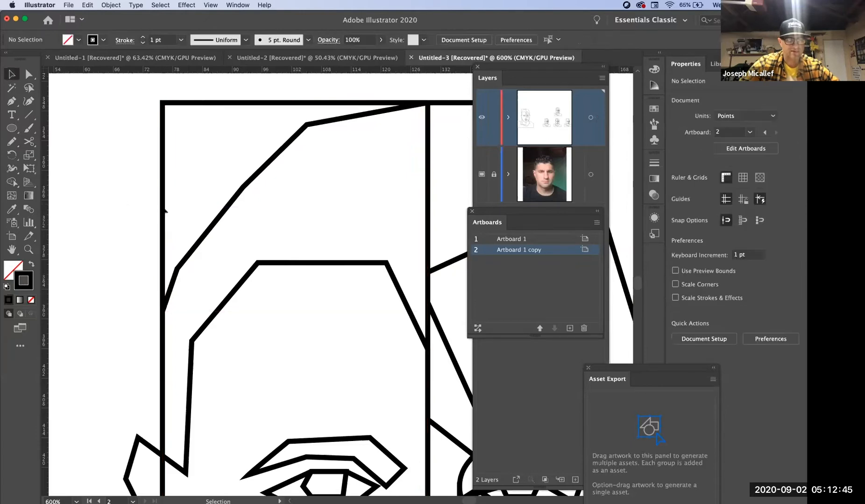
click(164, 209)
drag(163, 207, 90, 205)
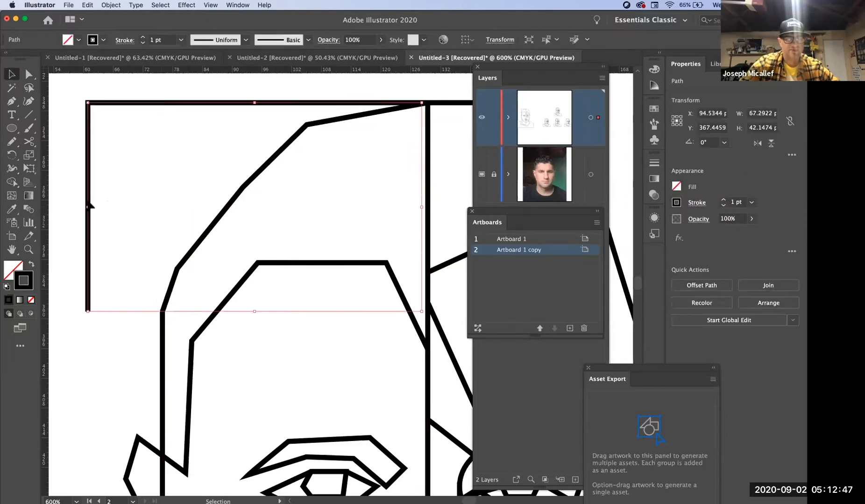
drag(174, 108, 148, 170)
key(super+z)
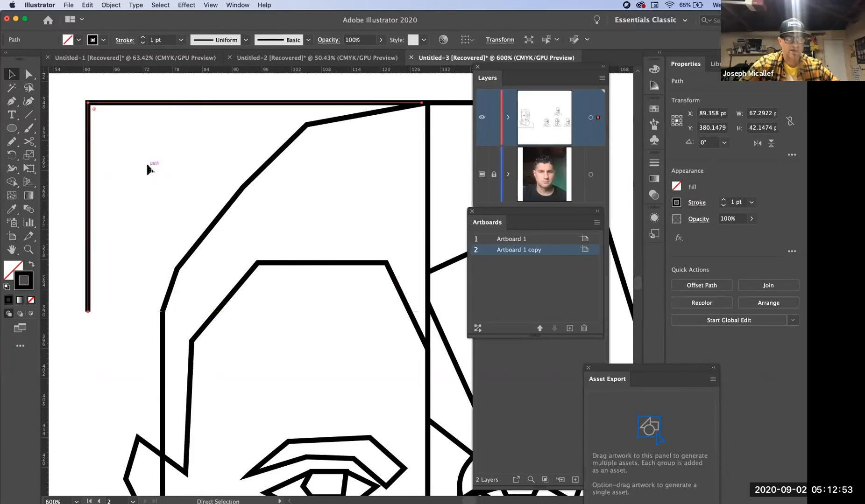
key(super+z)
- Select the cut-off corner piece of the rectangle beside the hair and colour its stroke red
click(170, 109)
click(180, 106)
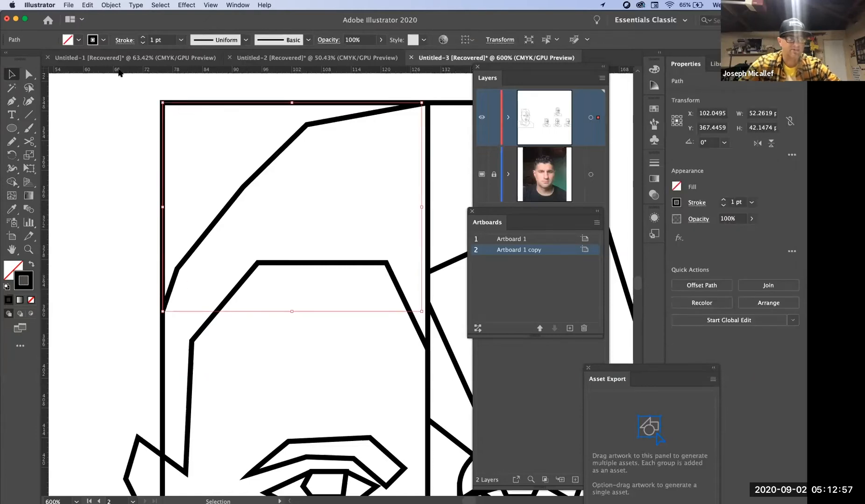
click(92, 42)
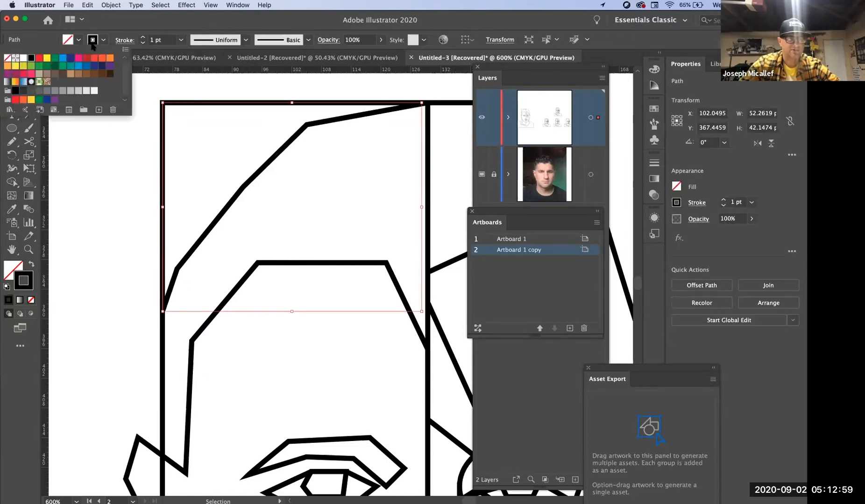
click(40, 58)
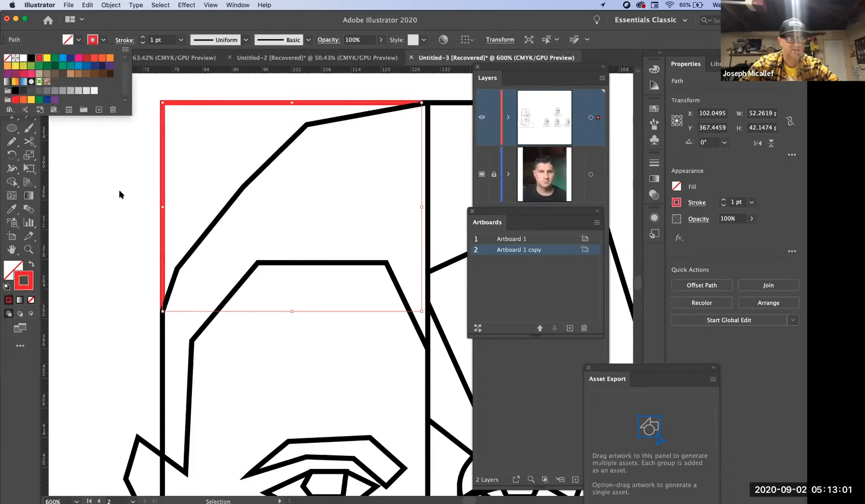
click(239, 189)
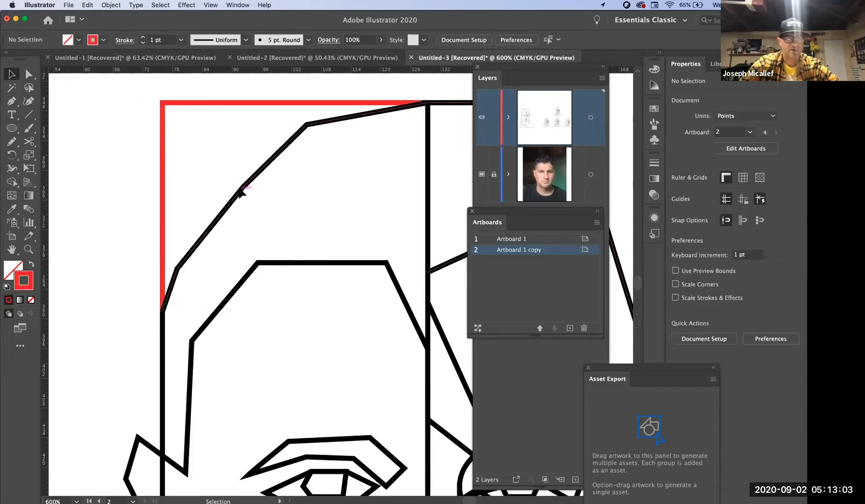
- Cut the head outline with the Scissors at the two ends of the hair edge that runs beneath the red corner
click(240, 190)
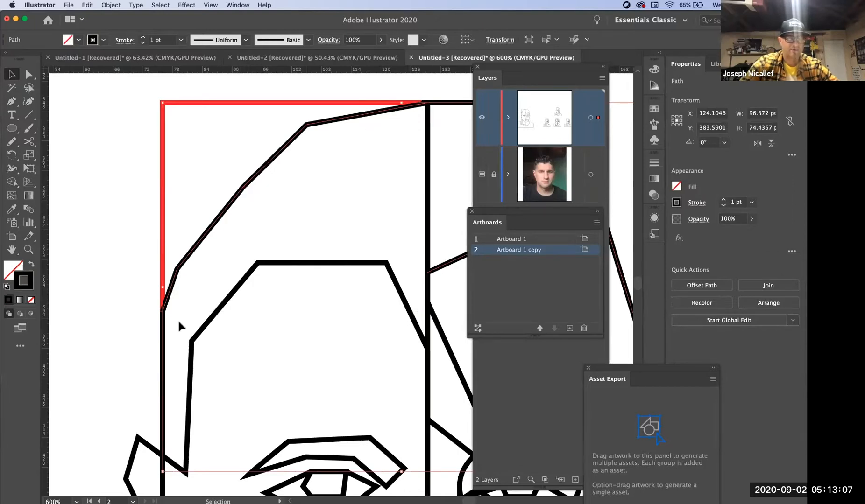
key(c)
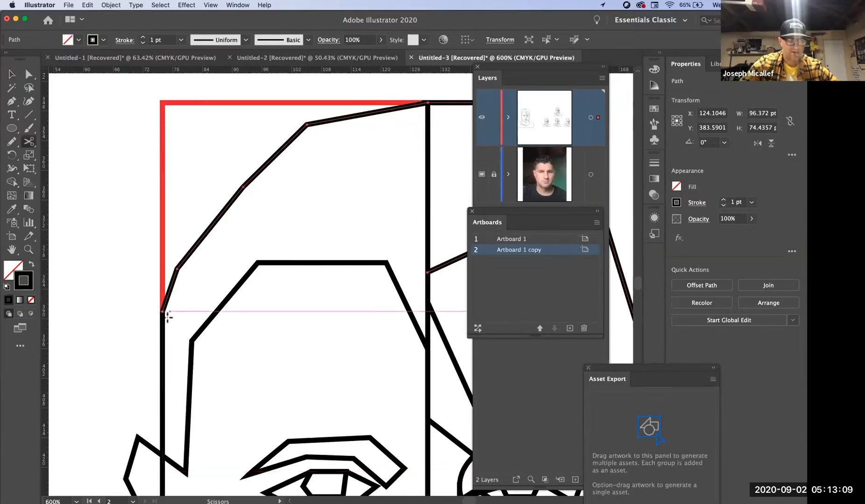
click(162, 311)
click(428, 102)
click(428, 102)
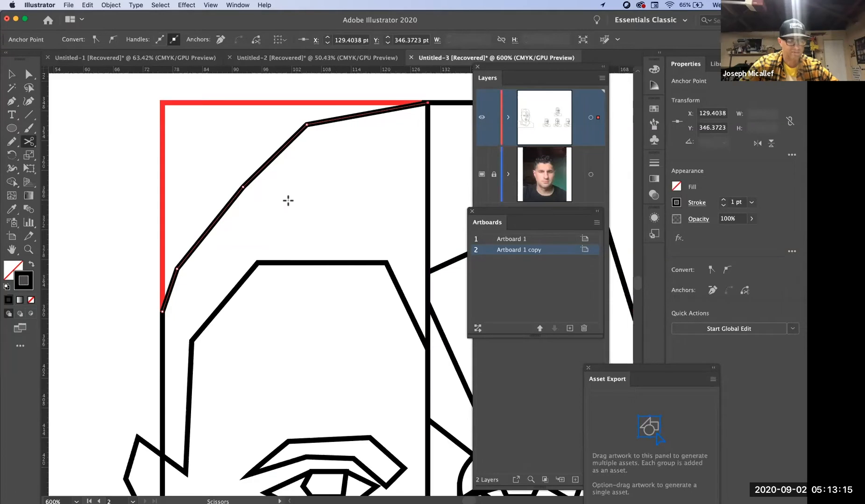
- Select the separated hair edge beneath the red corner piece and colour its stroke green
key(v)
click(151, 205)
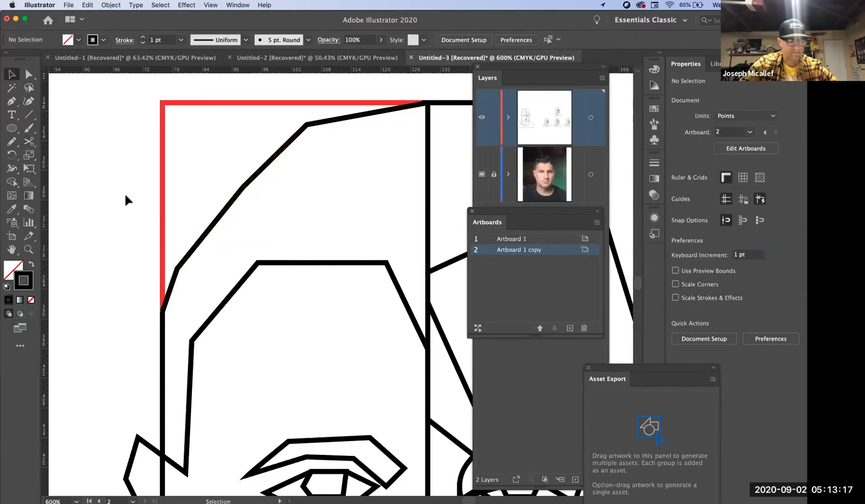
mouse_move(251, 184)
mouse_down()
mouse_move(272, 205)
mouse_move(312, 208)
mouse_move(247, 183)
mouse_up()
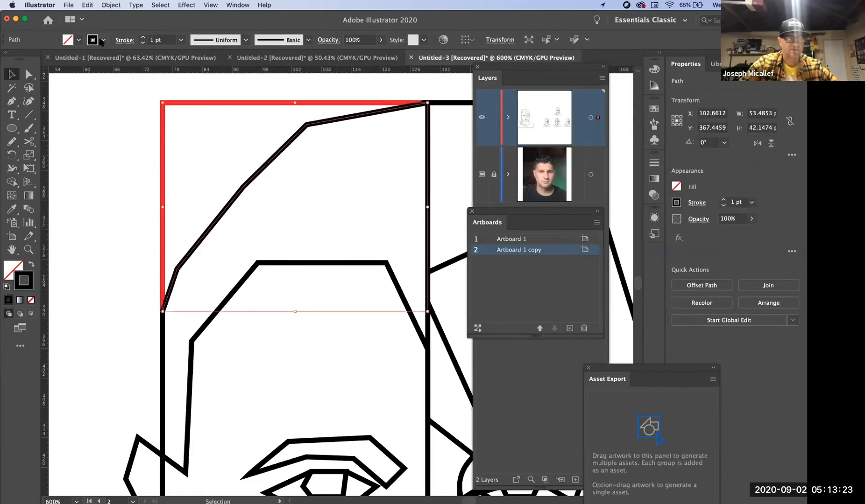
click(103, 40)
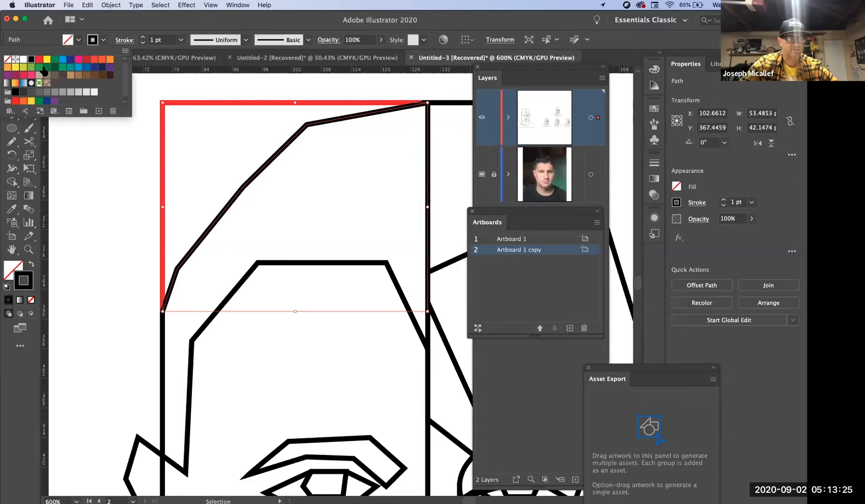
click(54, 60)
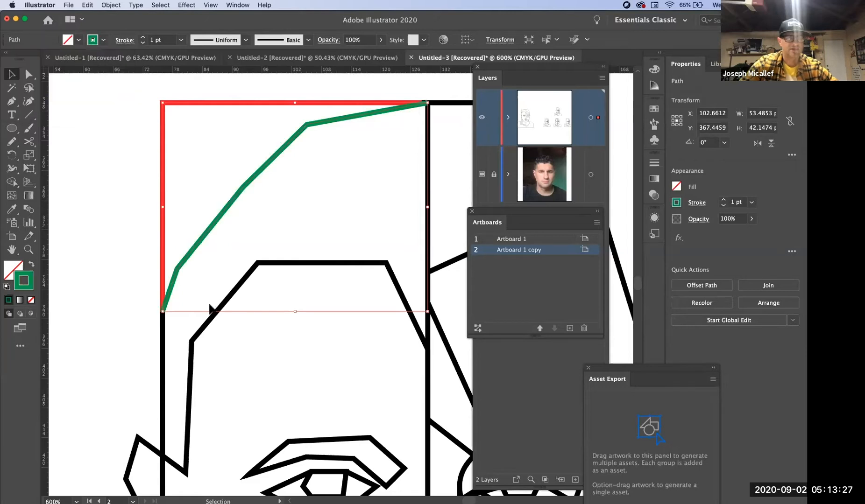
click(142, 310)
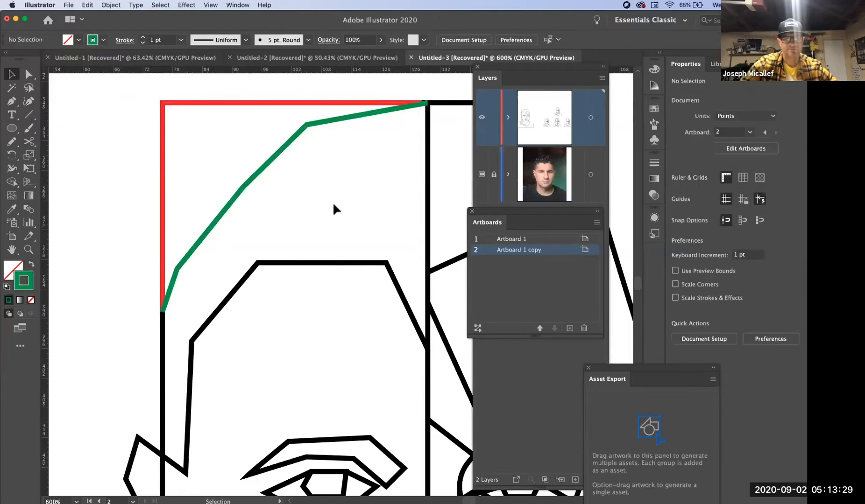
- Examine the red and green paths close up and look over the path commands for joining them
key(super+space)
super+click(213, 187)
drag(326, 236, 176, 168)
super+click(239, 182)
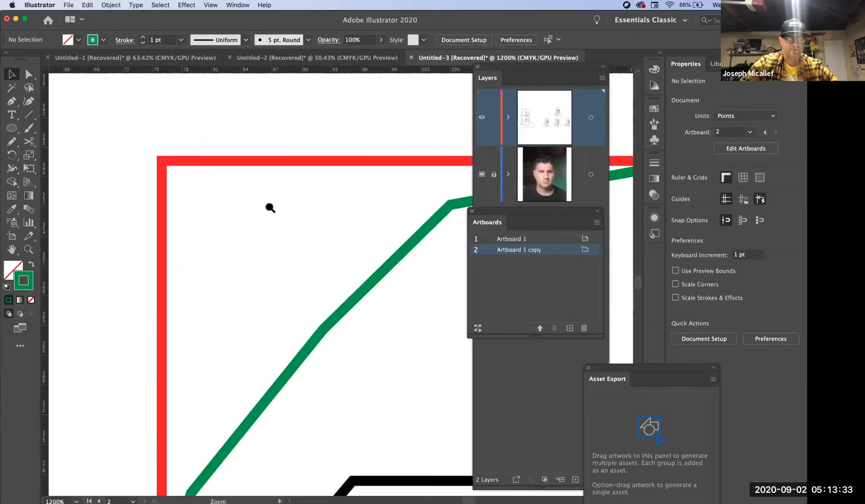
alt+super+click(318, 251)
drag(324, 269, 216, 185)
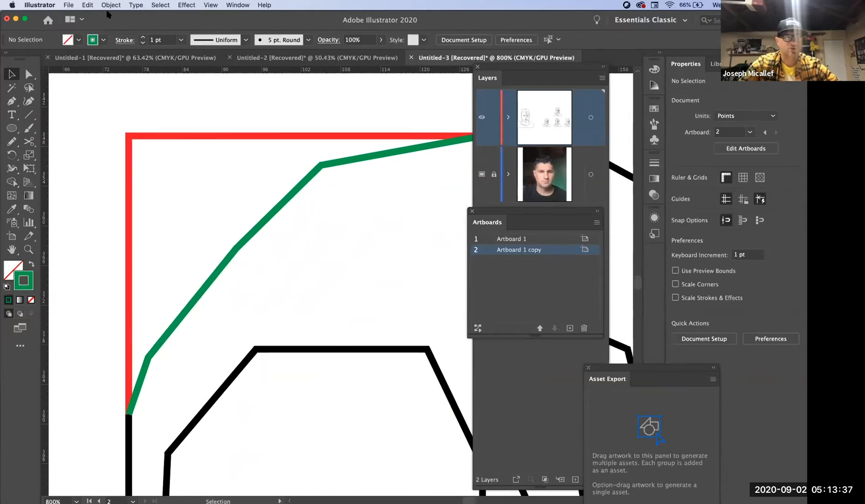
click(111, 6)
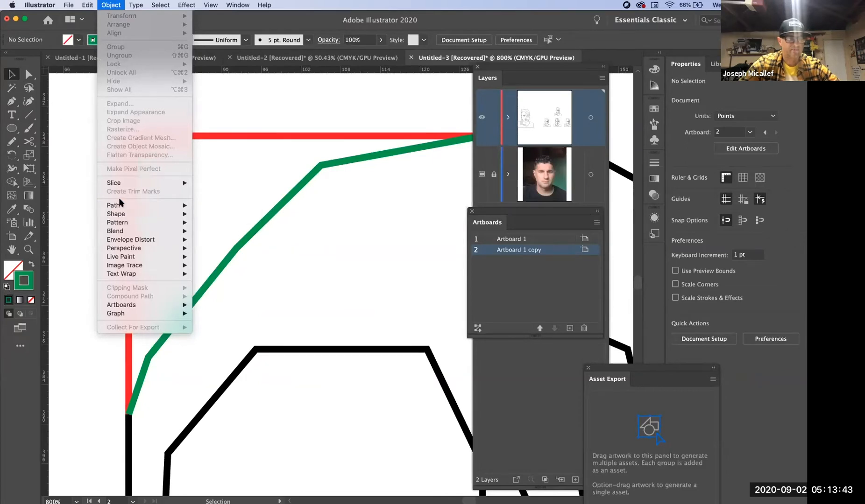
mouse_move(121, 206)
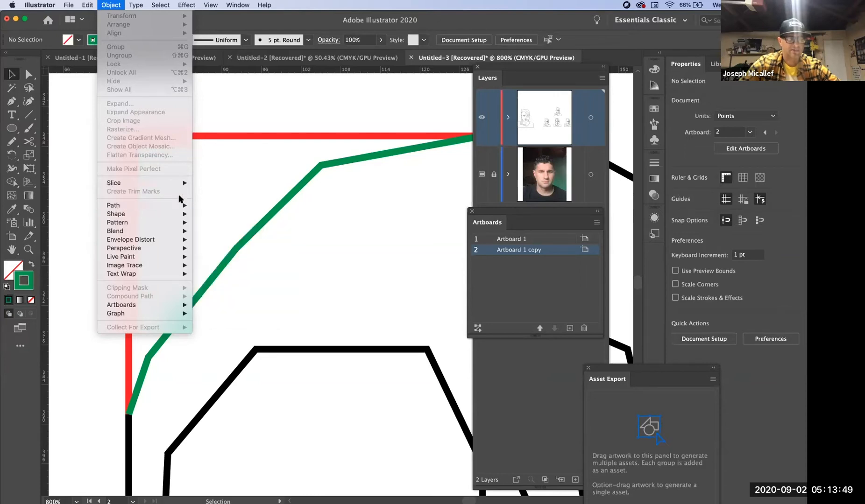
mouse_move(182, 204)
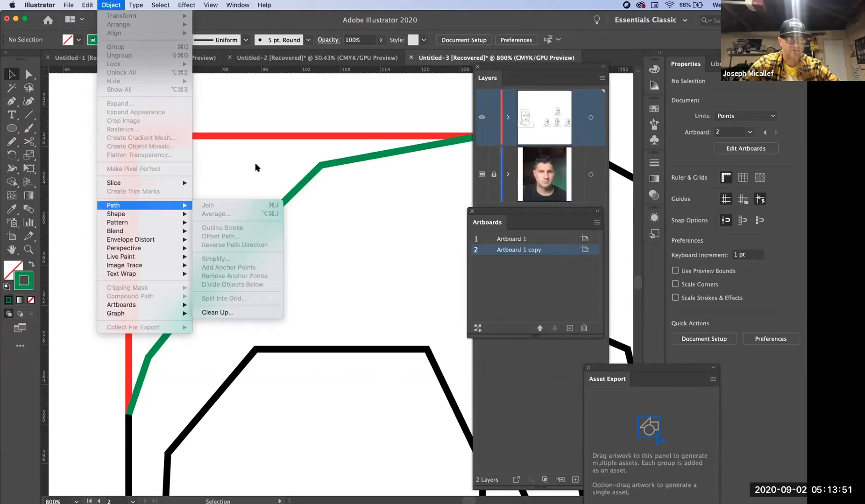
click(279, 163)
- Examine the crown junction where the red, green and black paths meet, checking which path the corner anchor belongs to
key(space)
drag(398, 158, 185, 207)
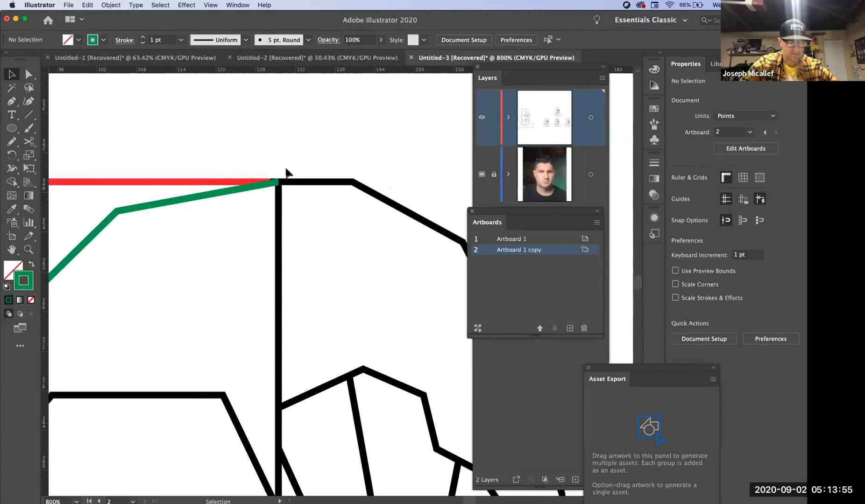
key(a)
click(279, 182)
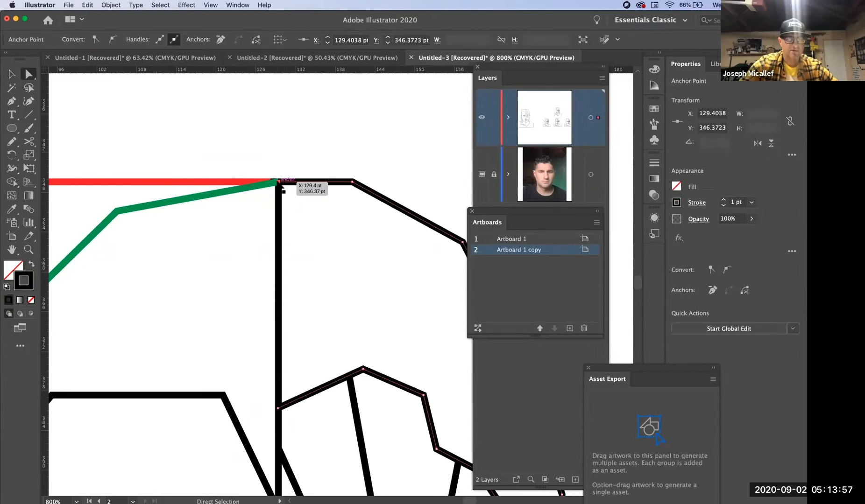
click(275, 136)
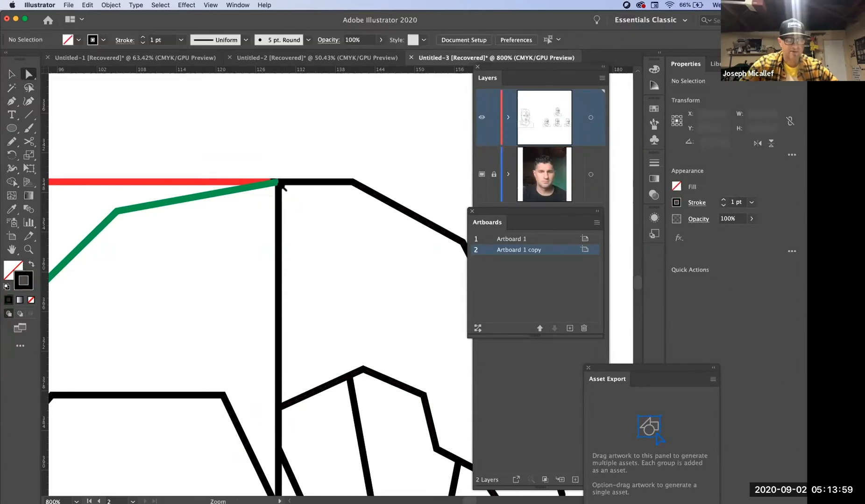
super+click(281, 185)
super+click(282, 186)
drag(334, 348, 240, 200)
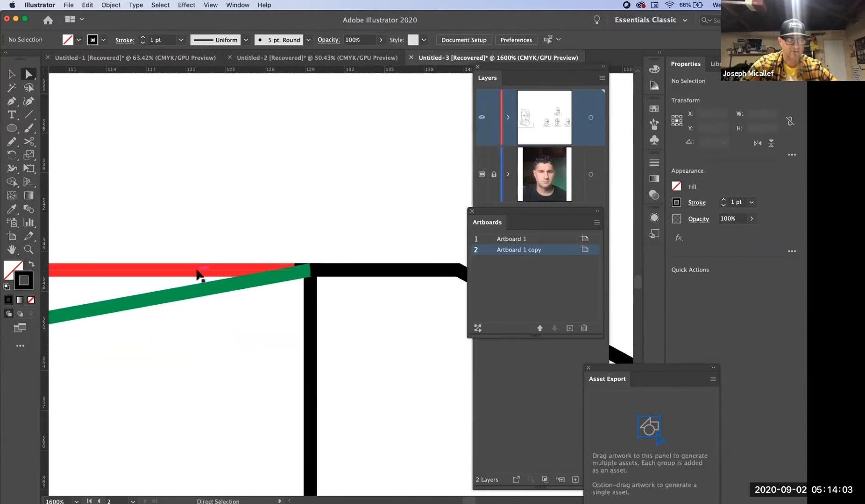
- Try to select the end anchors of the red corner and the green hair edge together at the crown
click(198, 274)
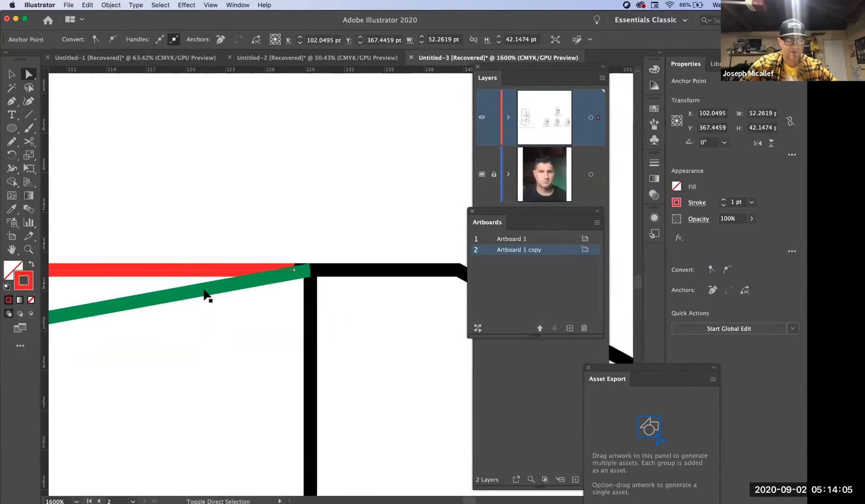
shift+click(205, 292)
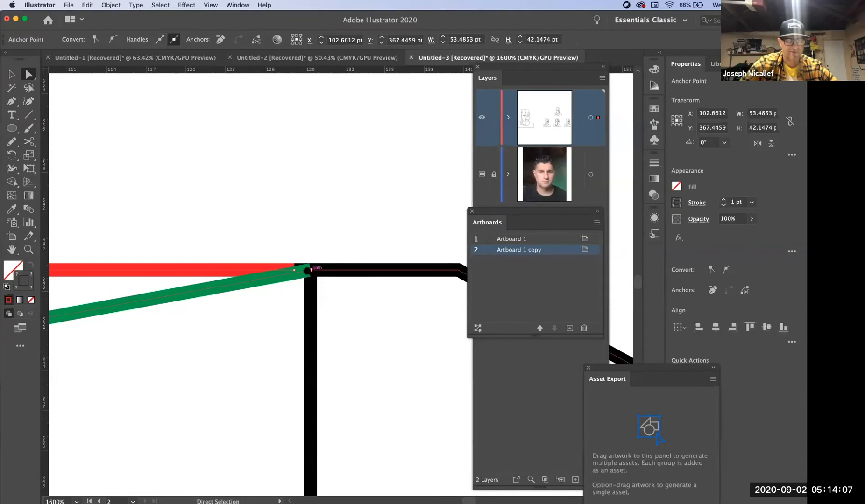
super+click(305, 273)
super+click(318, 264)
super+click(318, 263)
drag(372, 279, 245, 207)
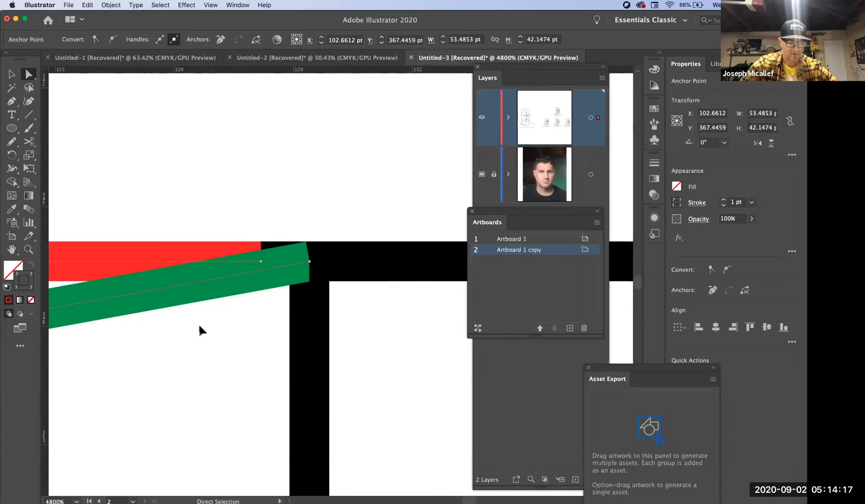
- Switch to outline view and select the red and green end anchors near the crown corner together
key(super+y)
click(286, 324)
click(261, 262)
click(284, 267)
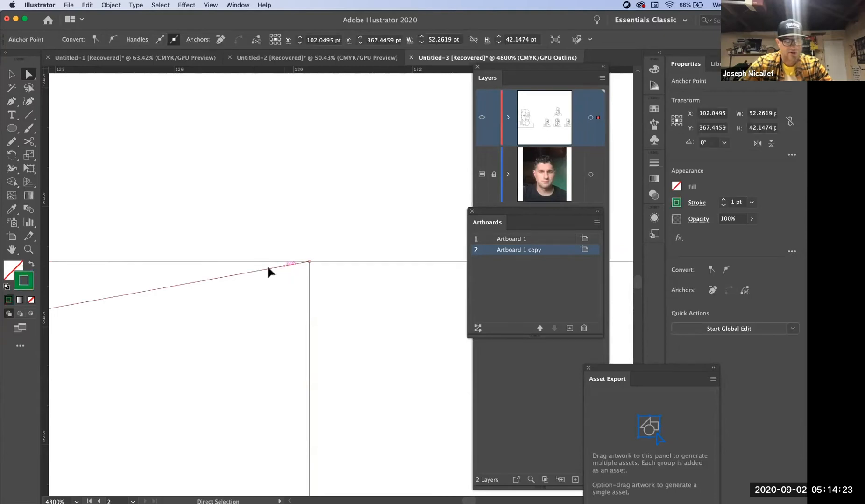
click(238, 261)
drag(261, 261, 307, 262)
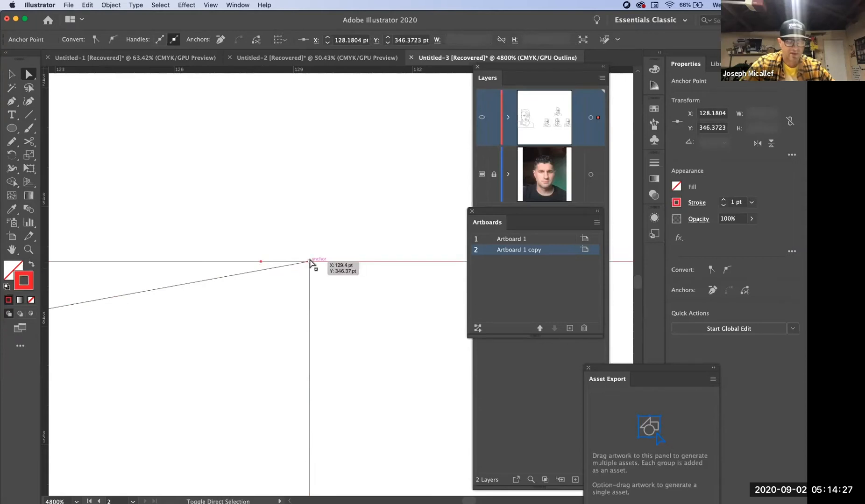
shift+click(309, 262)
super+click(284, 269)
super+click(284, 269)
drag(422, 298, 325, 290)
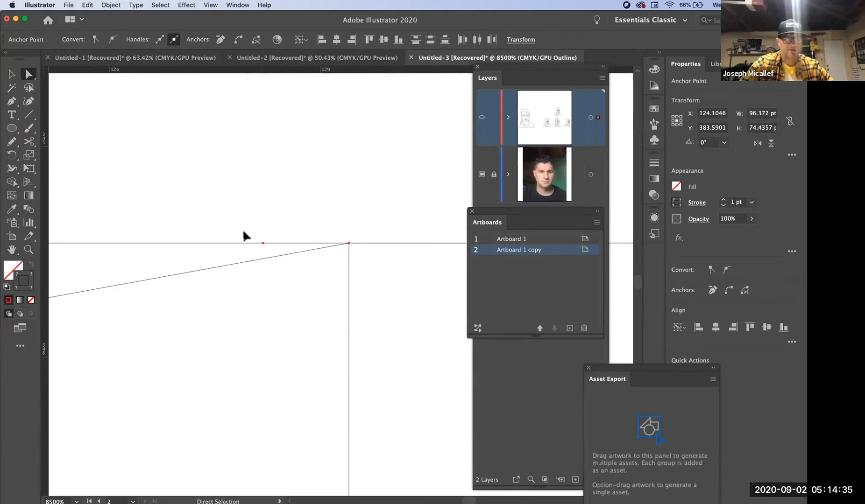
- Reselect both end anchors at the crown, join the red and green paths, and return to preview
click(238, 243)
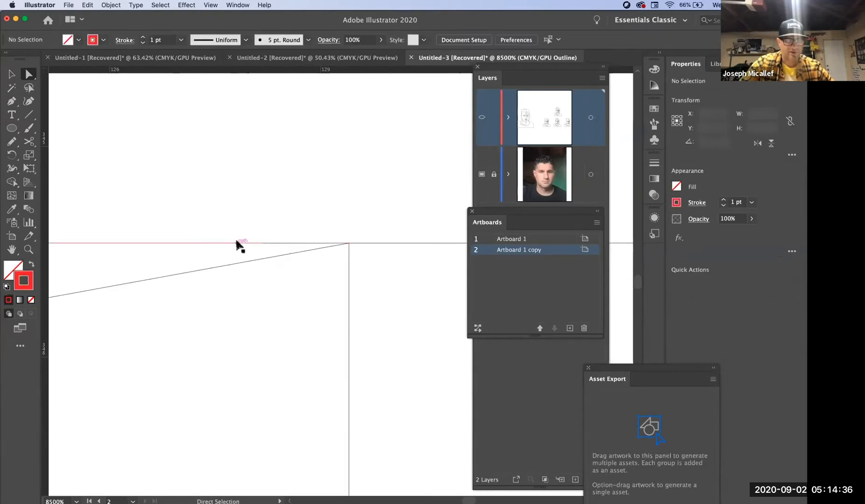
click(243, 265)
shift+click(242, 263)
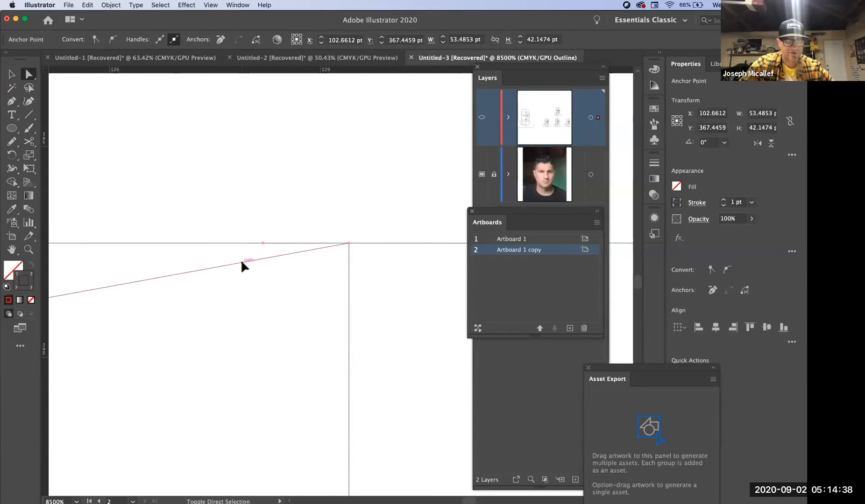
click(262, 242)
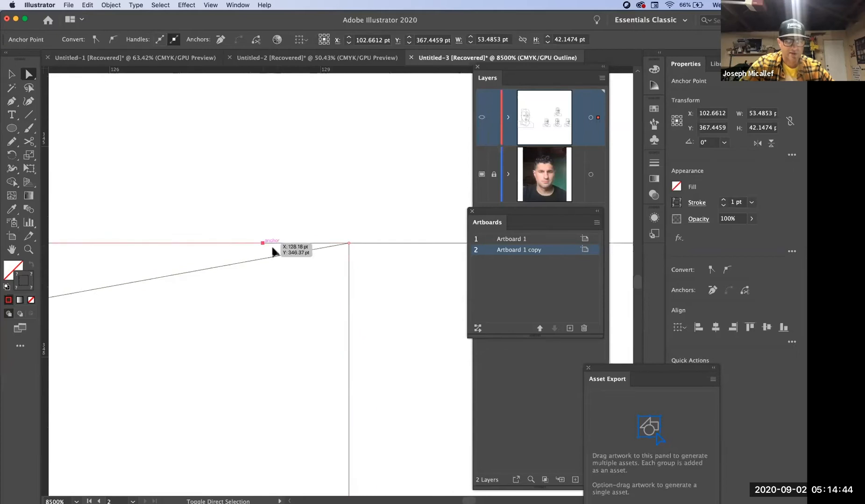
shift+click(349, 243)
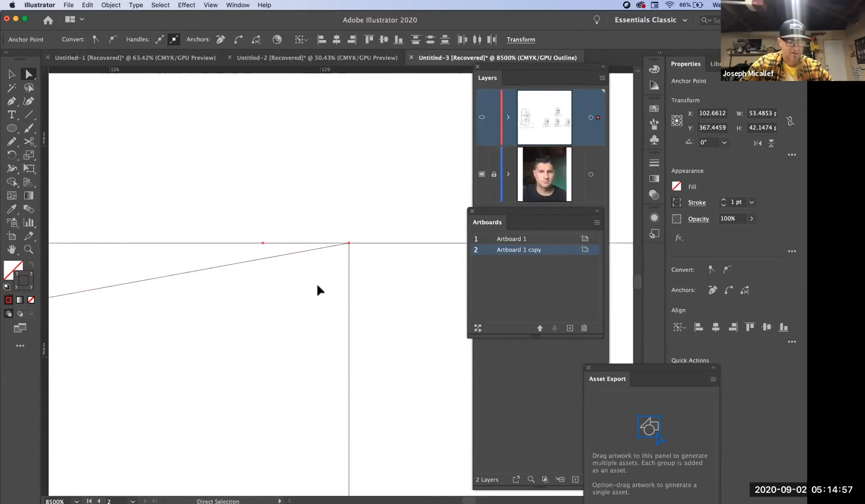
key(super+j)
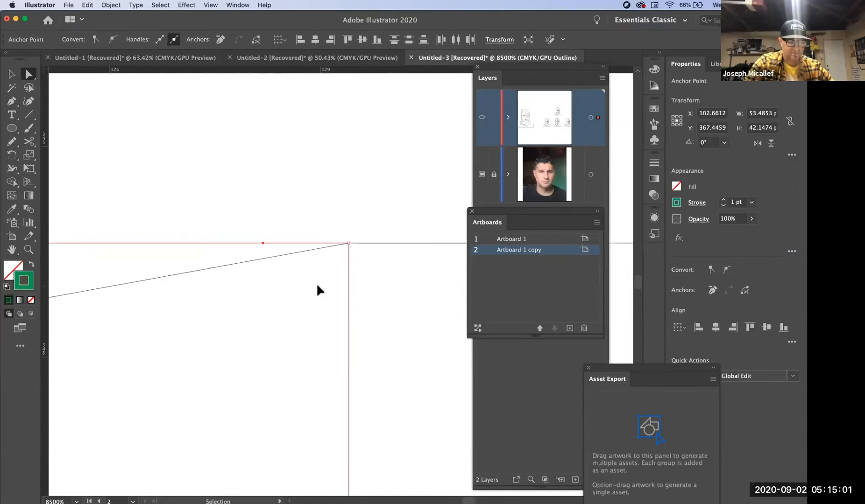
key(super+y)
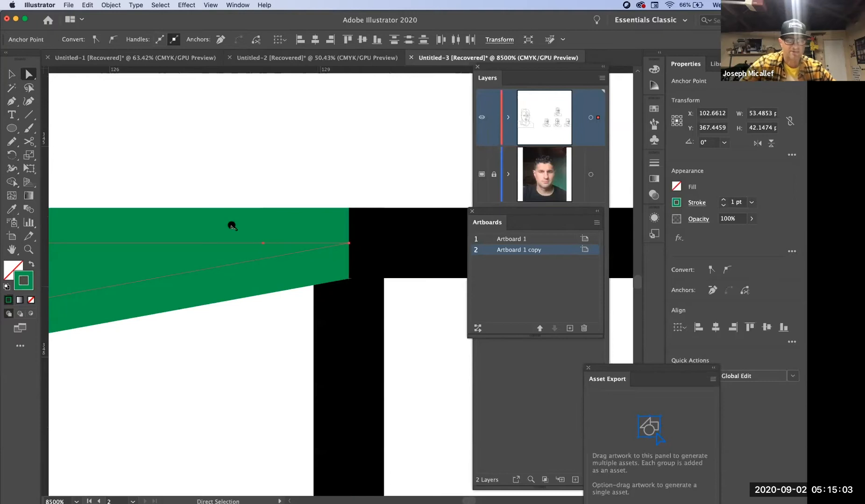
- Deselect the joined green path and examine its whole outline around the rectangle corner and hair edge
key(super+space)
click(207, 131)
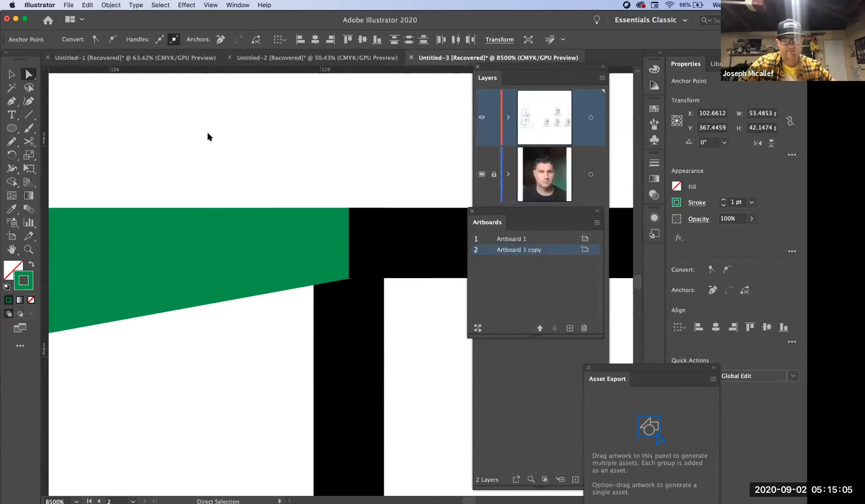
alt+super+click(230, 240)
alt+super+click(230, 239)
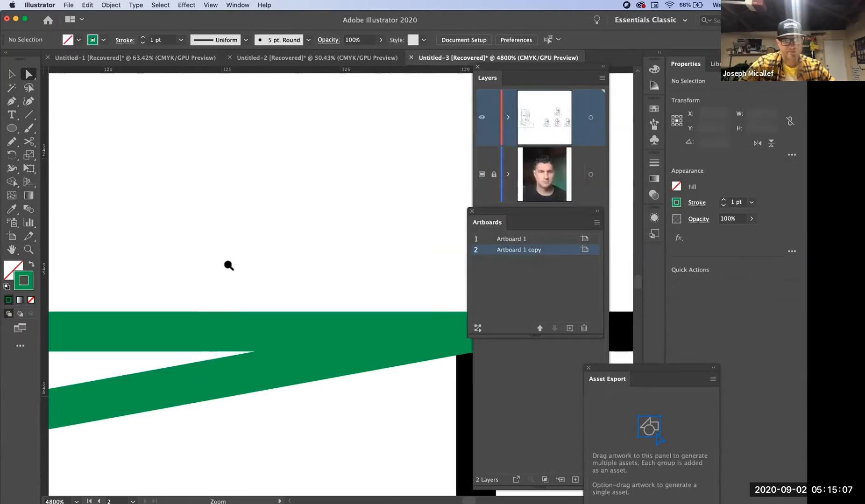
alt+super+click(228, 266)
alt+super+click(258, 325)
alt+super+click(258, 325)
alt+super+click(257, 325)
alt+super+click(258, 325)
alt+super+click(258, 325)
drag(313, 309, 178, 218)
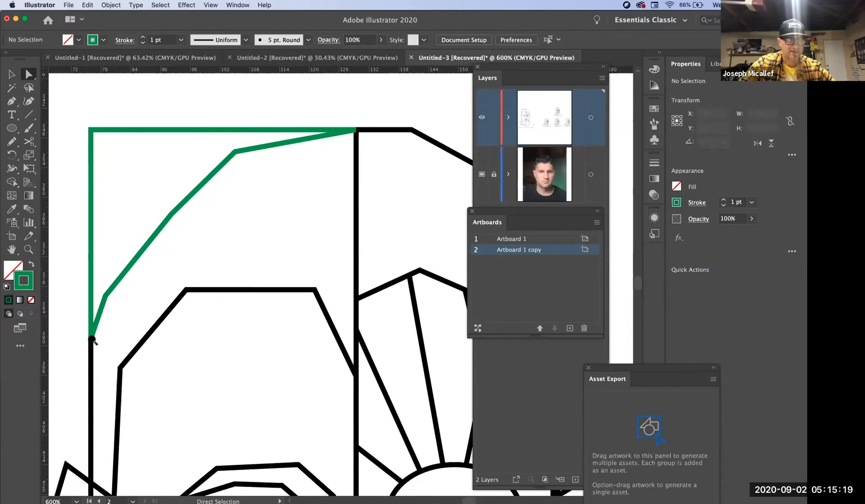
- Select the green path and examine its two lower ends close up where they meet the black vertical edge
key(super+space)
drag(93, 336, 251, 295)
drag(310, 298, 5, 381)
drag(357, 292, 175, 376)
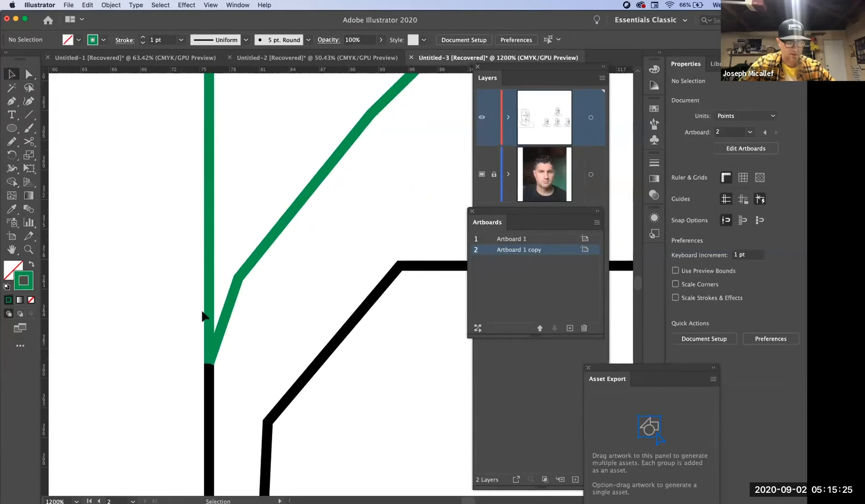
click(216, 351)
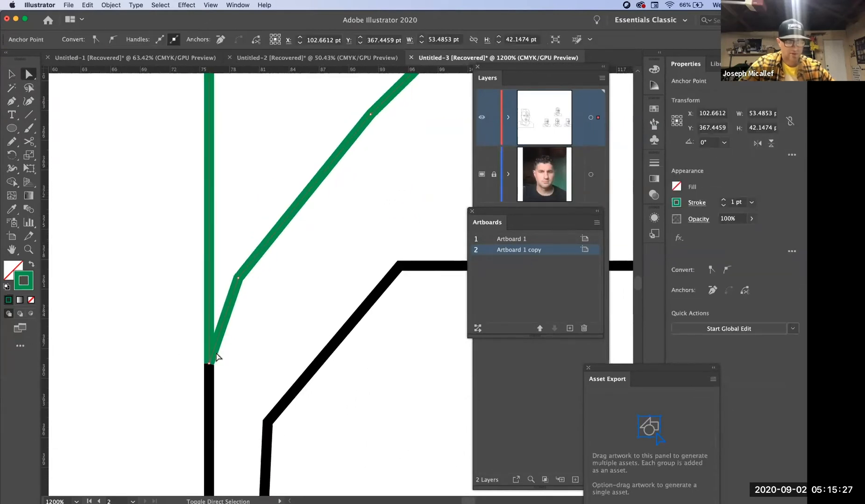
super+click(212, 366)
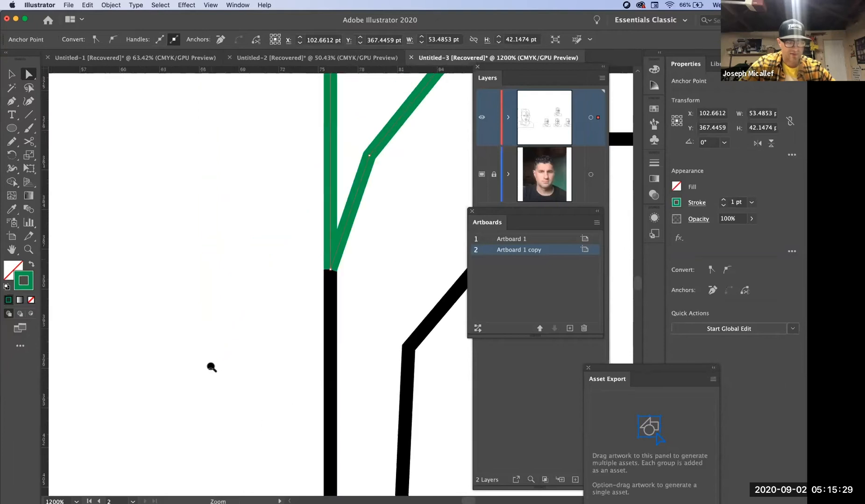
drag(302, 307, 5, 448)
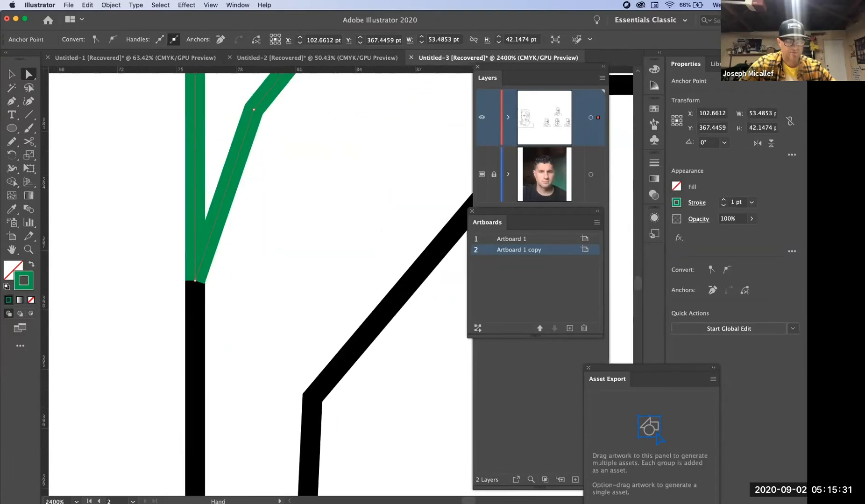
super+click(212, 276)
super+click(300, 300)
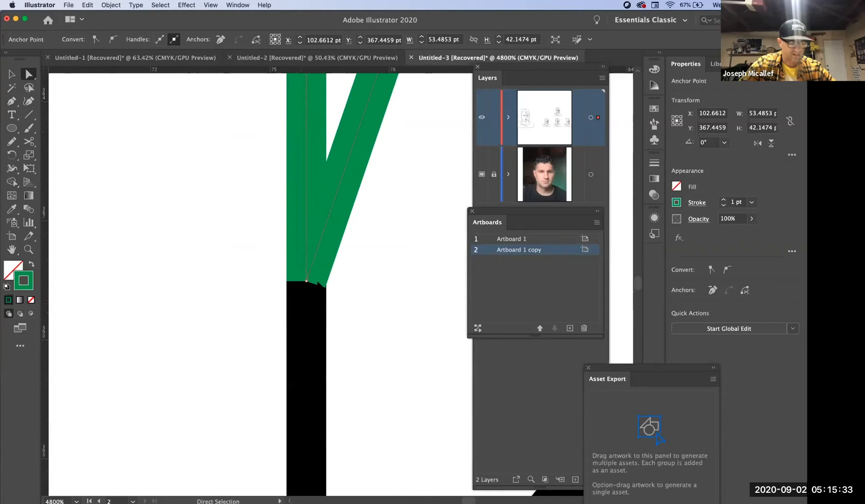
key(space)
super+click(308, 281)
drag(374, 294, 251, 302)
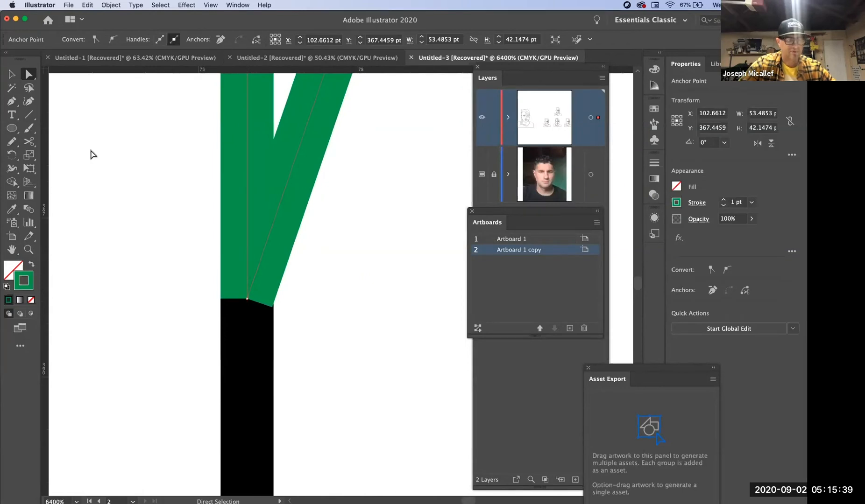
- Pull the hair edge's lower end anchor slightly away from the vertical edge's end, undoing a move that goes too far
key(super+space)
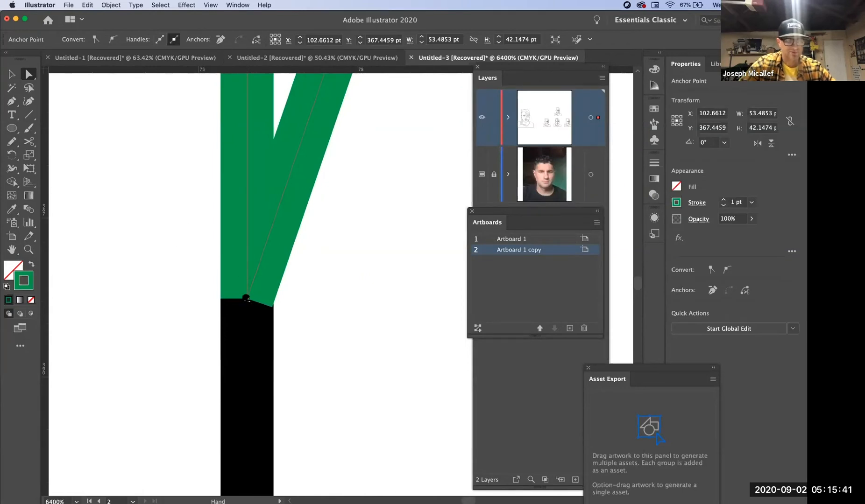
super+click(248, 302)
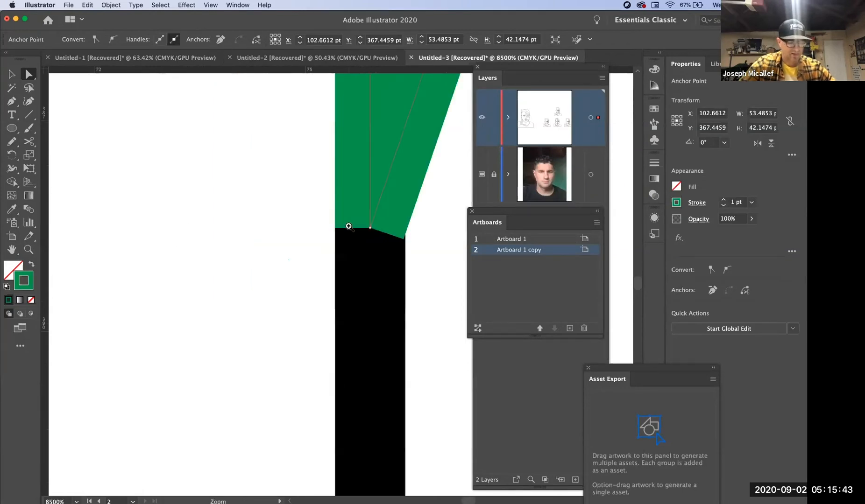
key(super+space)
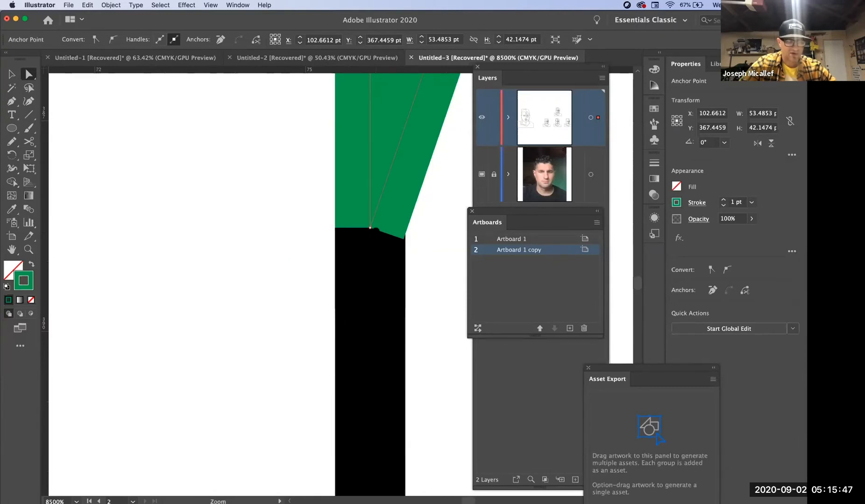
drag(376, 229, 374, 328)
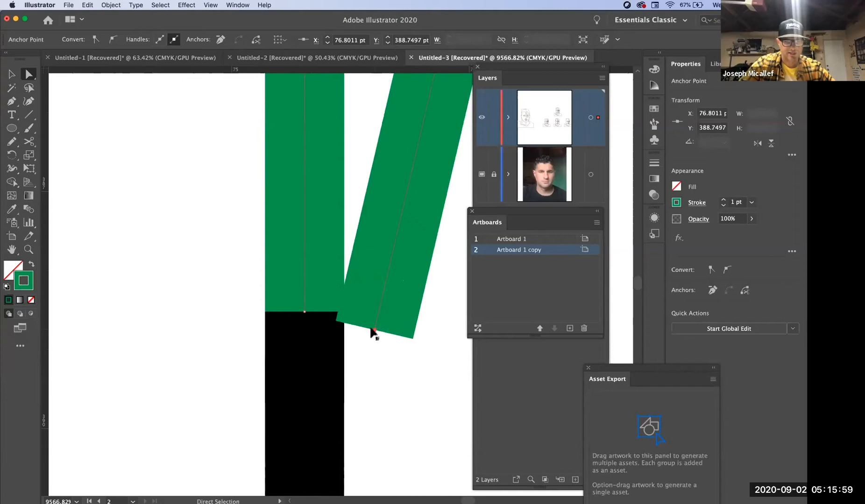
key(super+z)
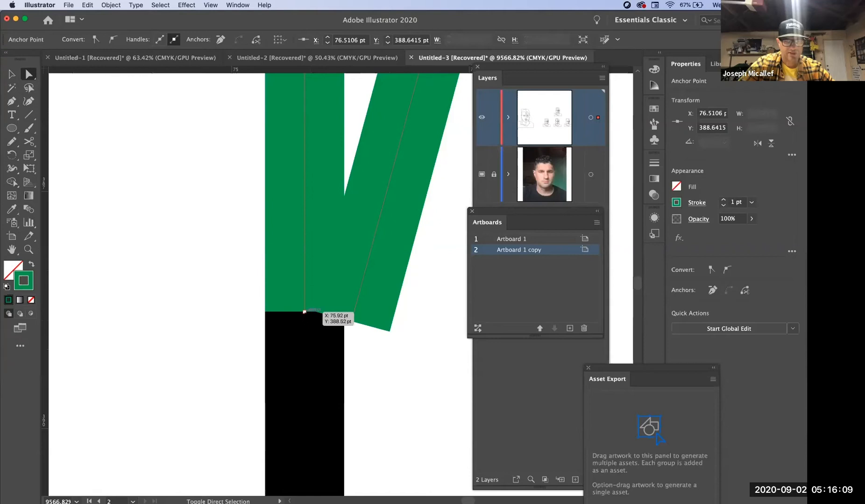
- Join the two lower ends of the green path and delete the surplus anchor at the hair edge's end
shift+click(305, 311)
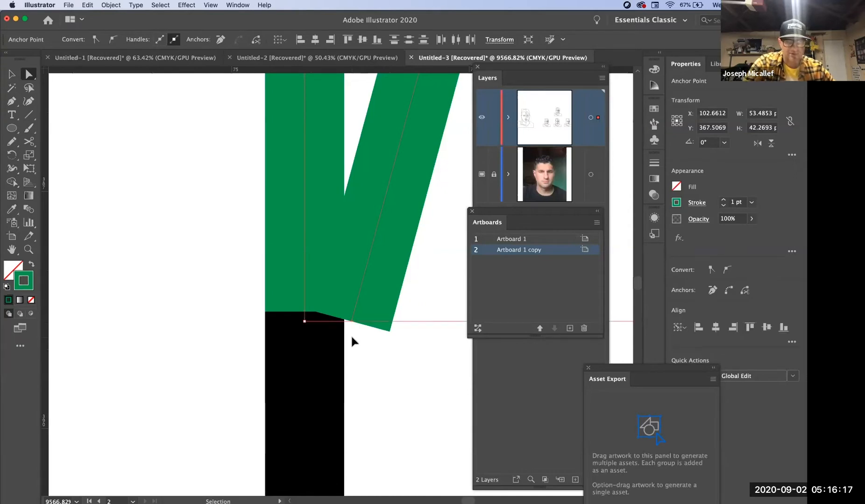
key(super+j)
key(space)
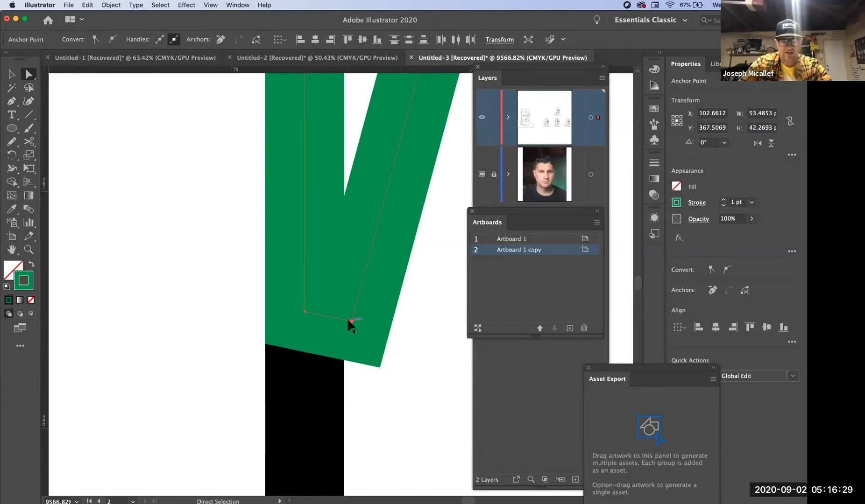
key(minus)
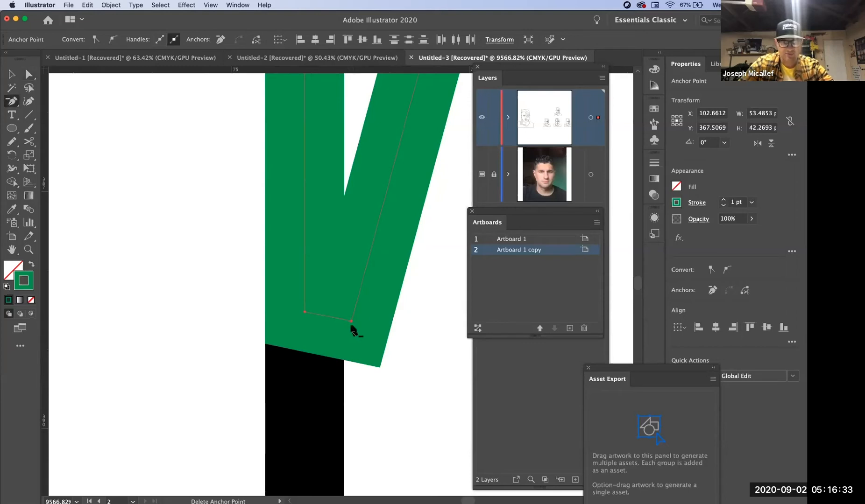
click(350, 322)
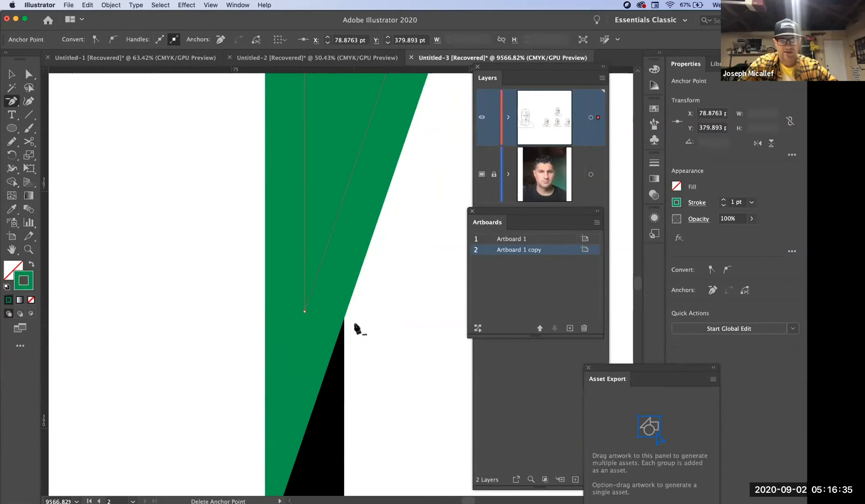
- Delete the extra anchor on the green shape's top edge just beside the crown corner
alt+super+click(343, 298)
alt+super+click(346, 297)
alt+super+click(347, 297)
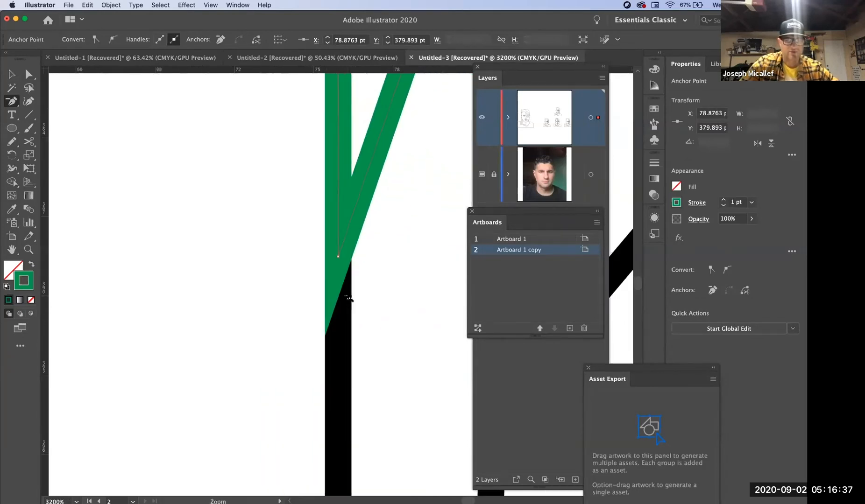
alt+super+click(348, 297)
alt+super+click(360, 266)
drag(364, 235, 77, 483)
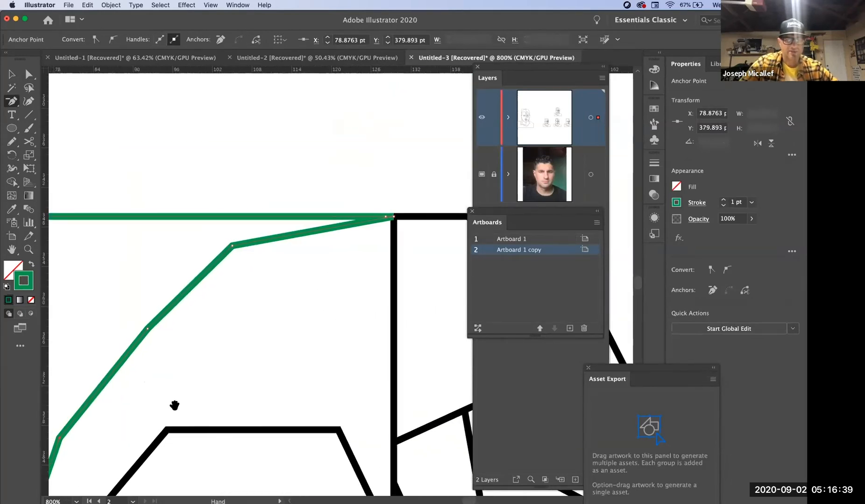
alt+super+click(389, 231)
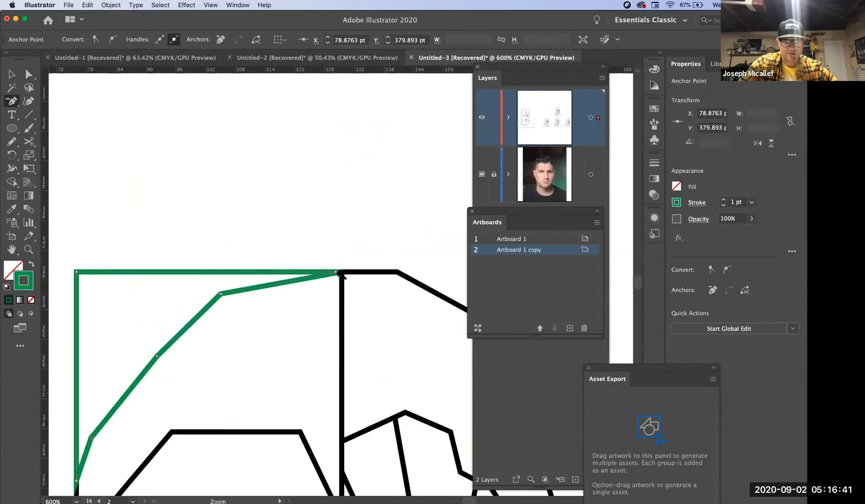
super+click(342, 276)
super+click(345, 280)
super+click(348, 283)
super+click(351, 286)
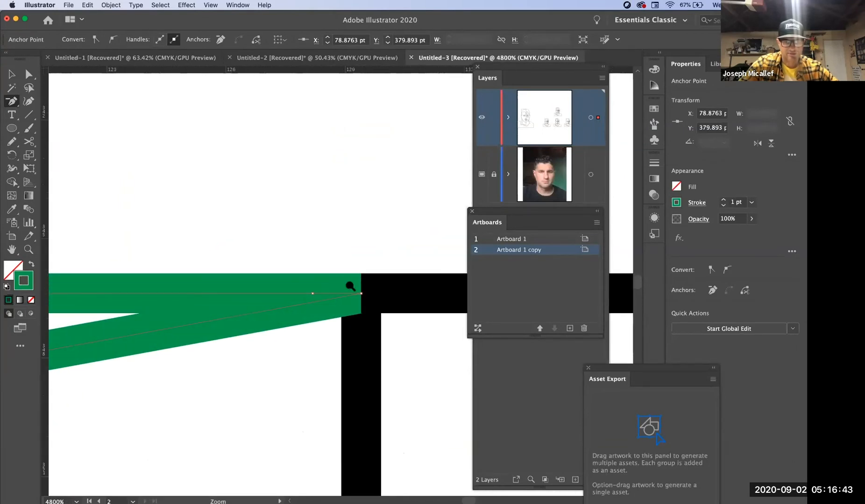
click(313, 294)
click(313, 294)
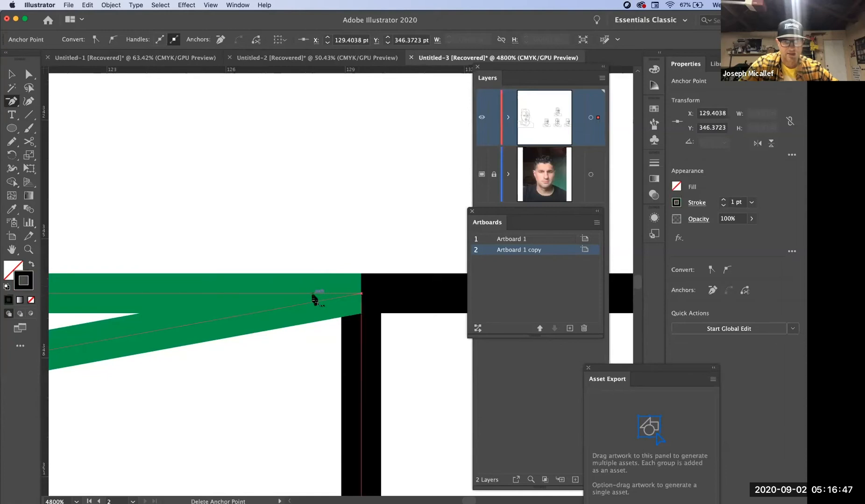
- Set the fill colour to yellow
alt+super+click(300, 358)
alt+super+click(300, 358)
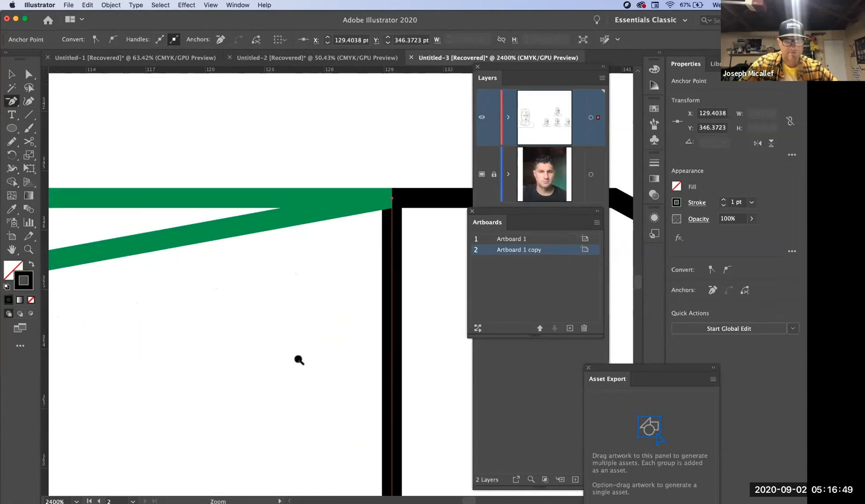
alt+super+click(300, 358)
alt+super+click(299, 358)
alt+super+click(300, 359)
alt+super+click(300, 359)
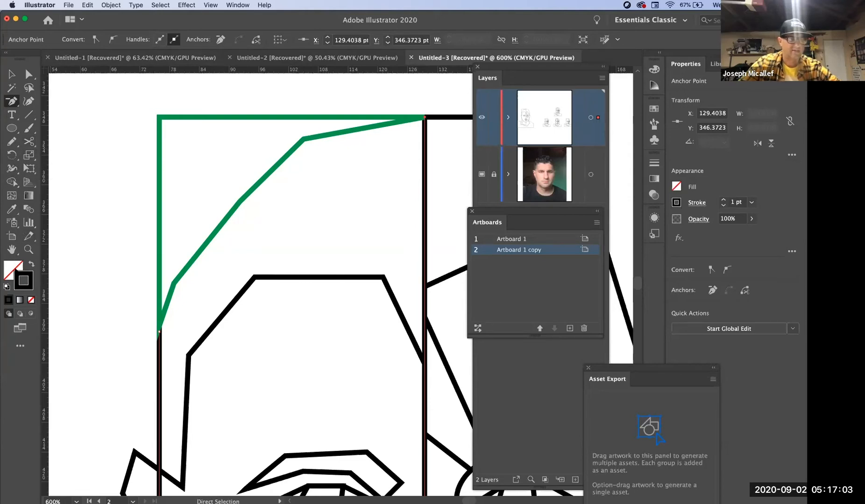
click(14, 269)
click(528, 95)
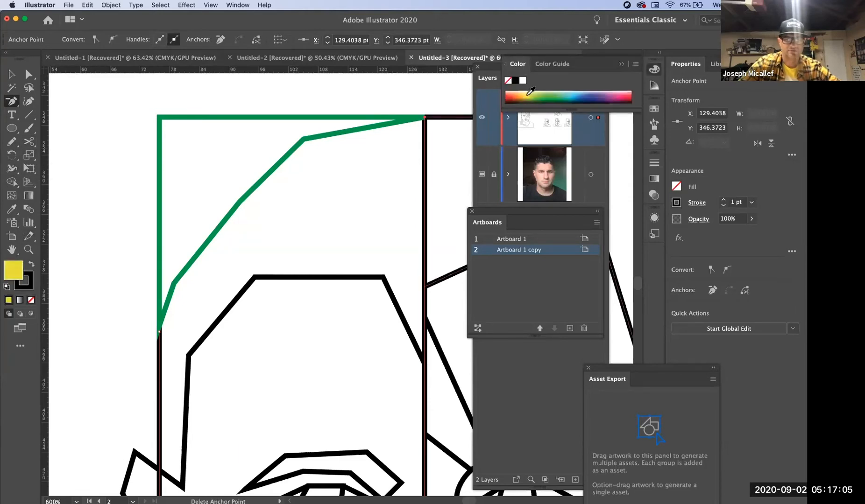
- Undo the yellow fill, select the closed green corner shape and fill it with yellow-green instead
key(super+z)
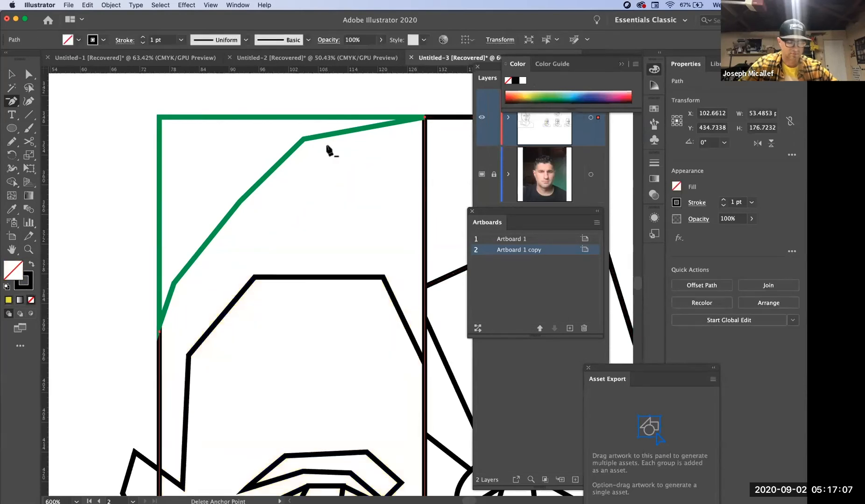
key(v)
click(213, 123)
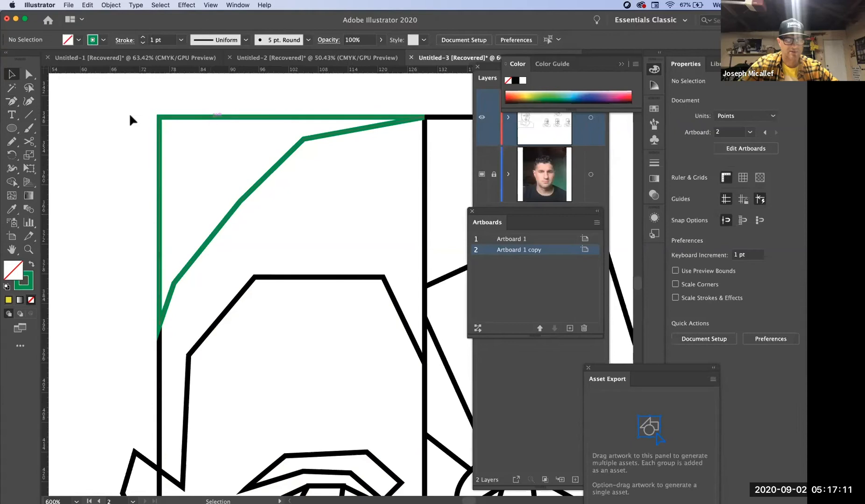
drag(211, 116, 132, 116)
key(super+z)
click(535, 94)
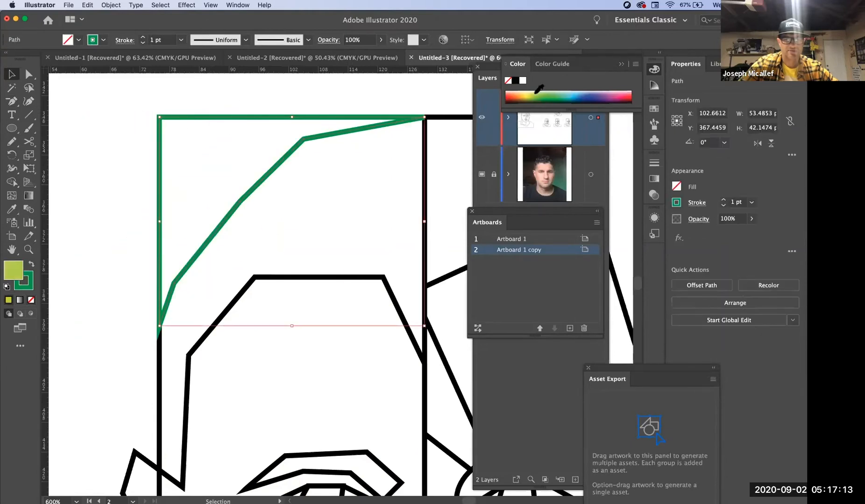
click(117, 185)
- Set the stroke of the hair outline above the circled eye to red, undoing an orange fill applied to it
alt+super+click(297, 186)
alt+super+click(296, 186)
alt+super+click(297, 186)
drag(391, 268, 201, 114)
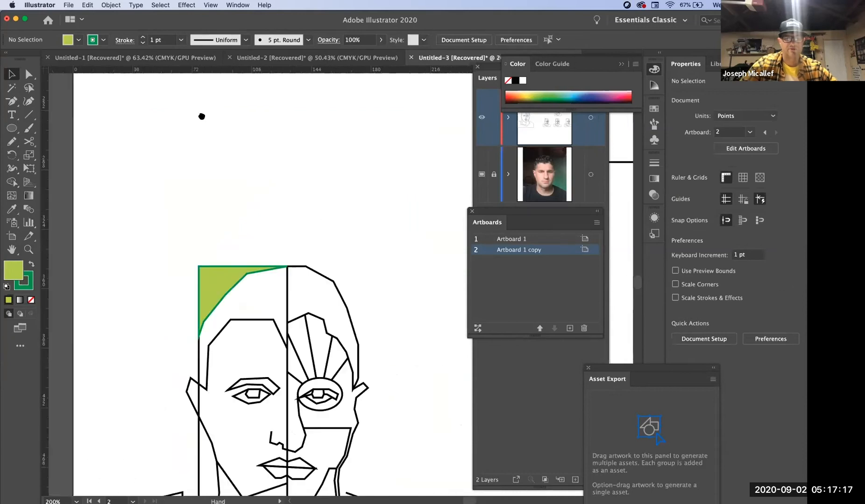
drag(319, 216, 321, 189)
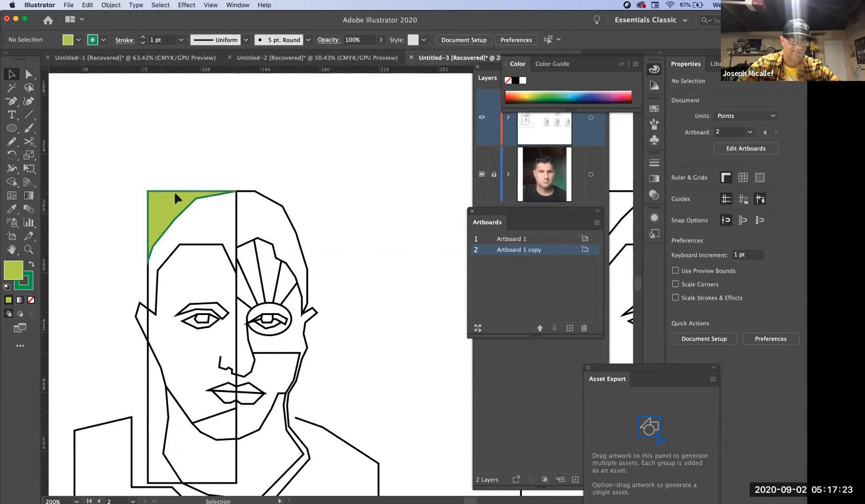
super+click(277, 297)
super+click(280, 295)
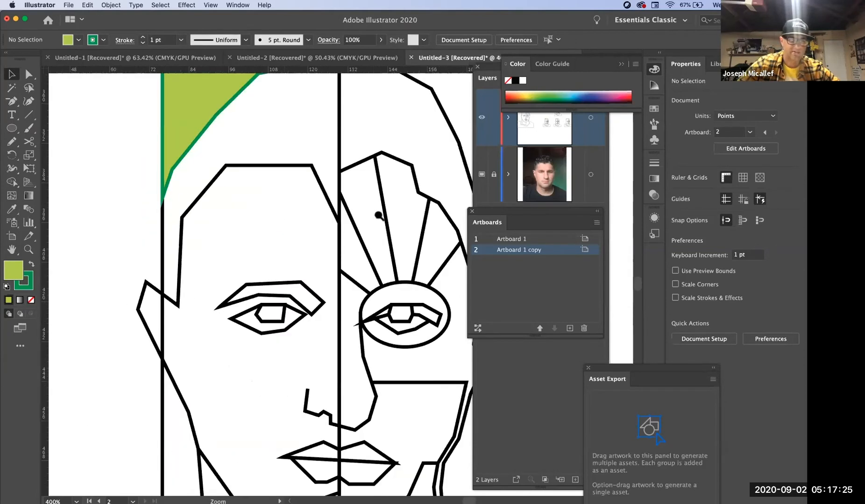
drag(404, 209, 286, 226)
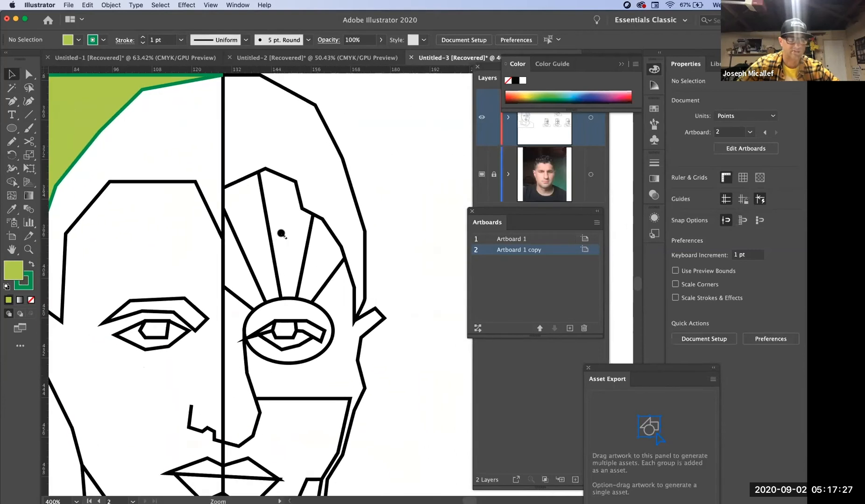
super+click(281, 233)
click(366, 224)
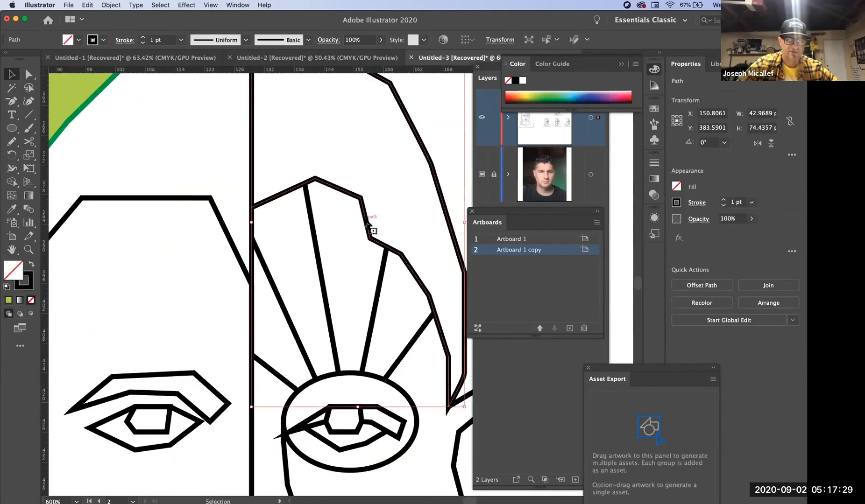
click(394, 174)
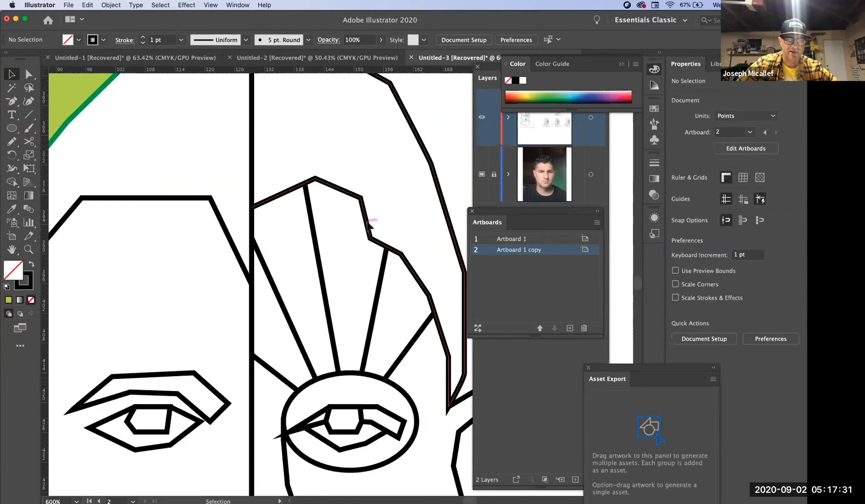
click(368, 225)
click(511, 97)
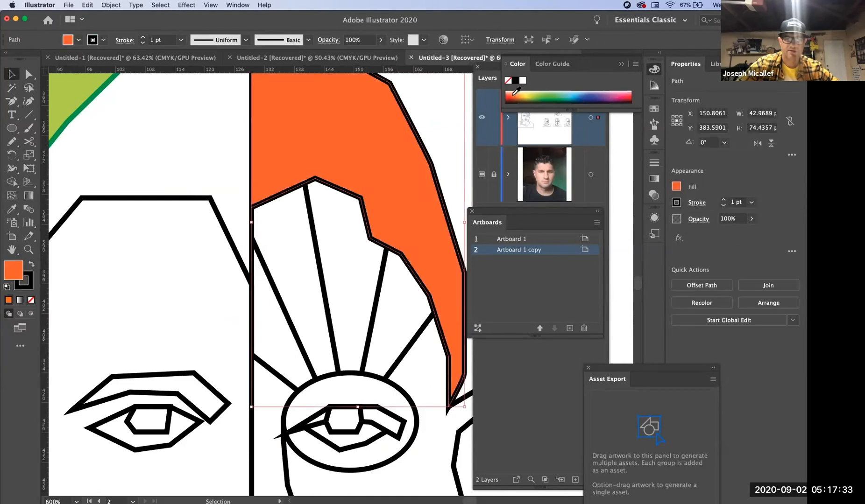
key(super+z)
key(x)
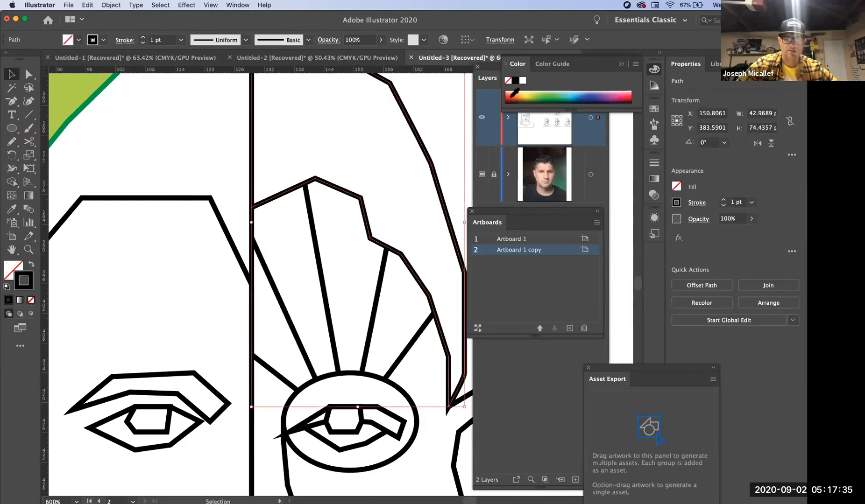
click(512, 96)
- Set the stroke of the long middle ray above the circled eye to blue and the next ray to its right to green
click(322, 287)
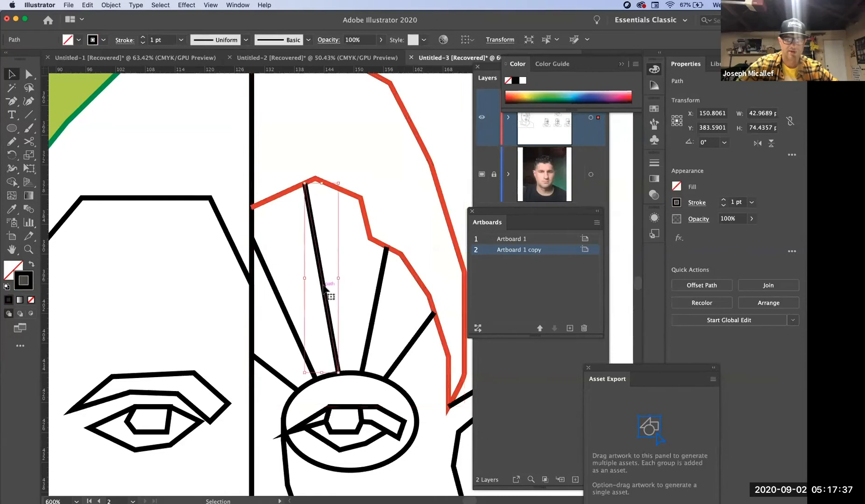
click(592, 93)
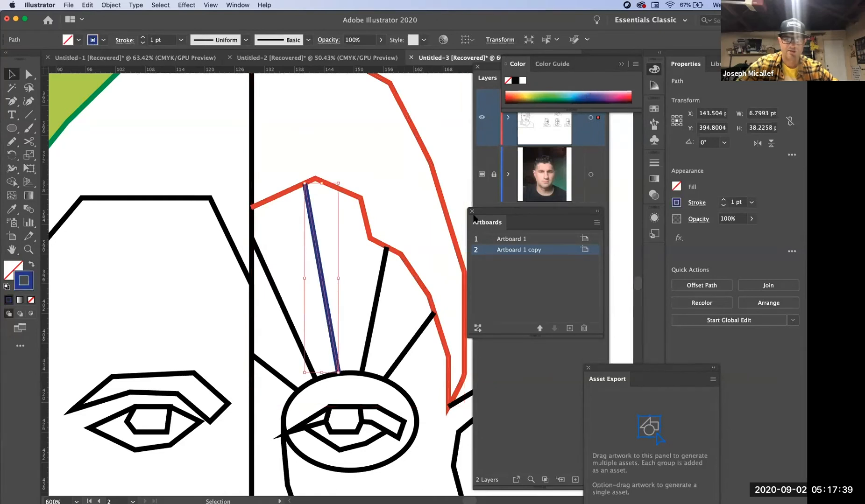
click(384, 269)
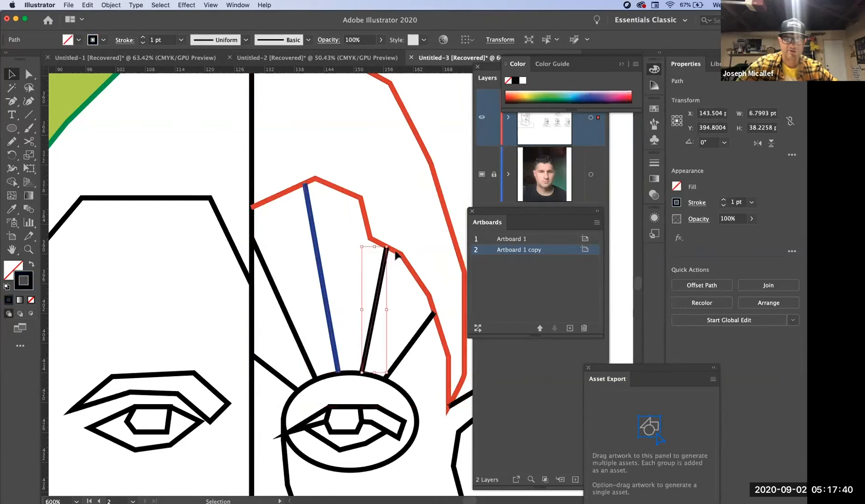
click(545, 96)
- Set the stroke of the ellipse around the eye to yellow and deselect it
click(329, 372)
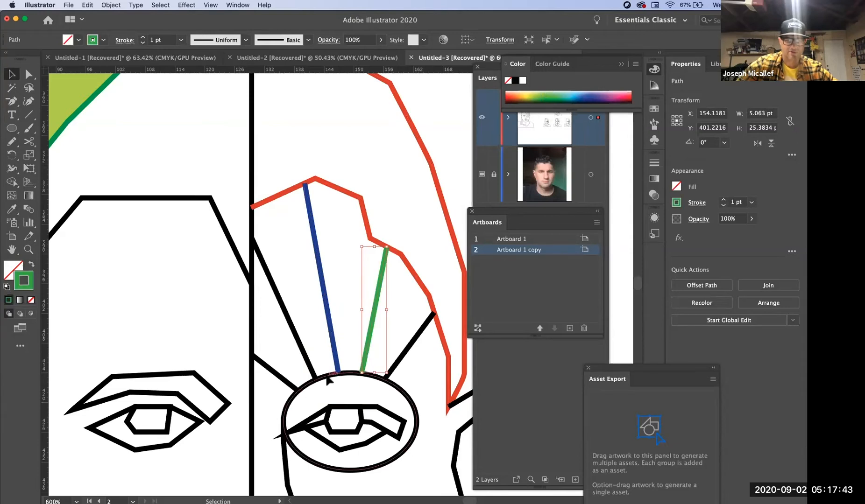
click(529, 92)
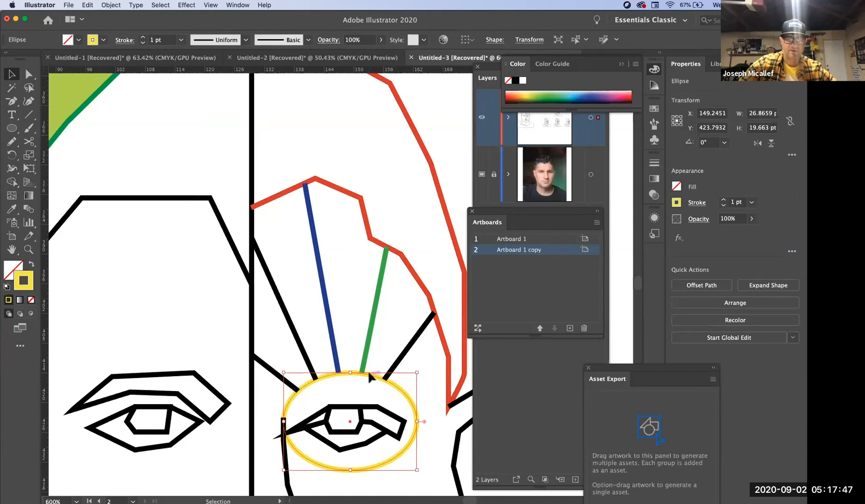
click(388, 311)
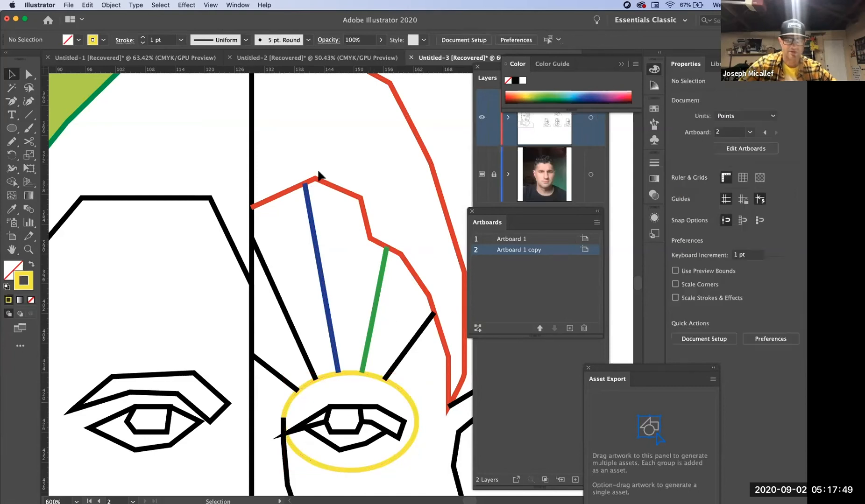
- Cut the red hair path with the Scissors tool where the green ray's upper end meets it
click(364, 251)
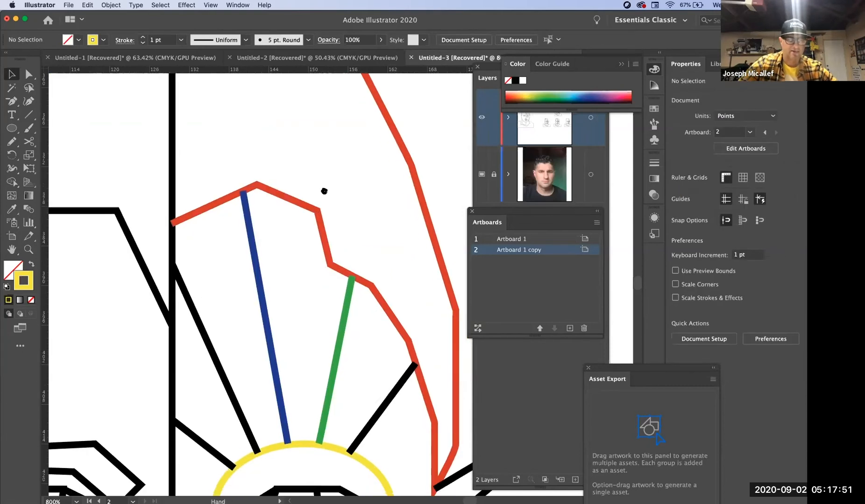
scroll(322, 189, down, 5)
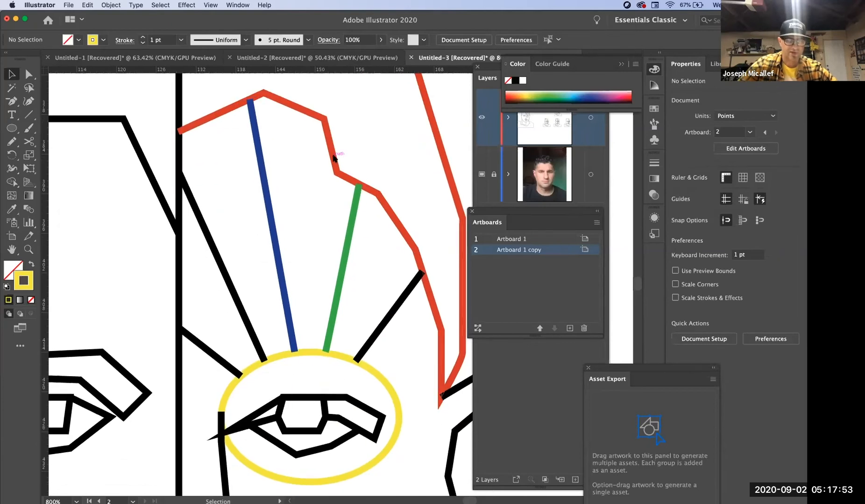
key(super+space)
key(super+space)
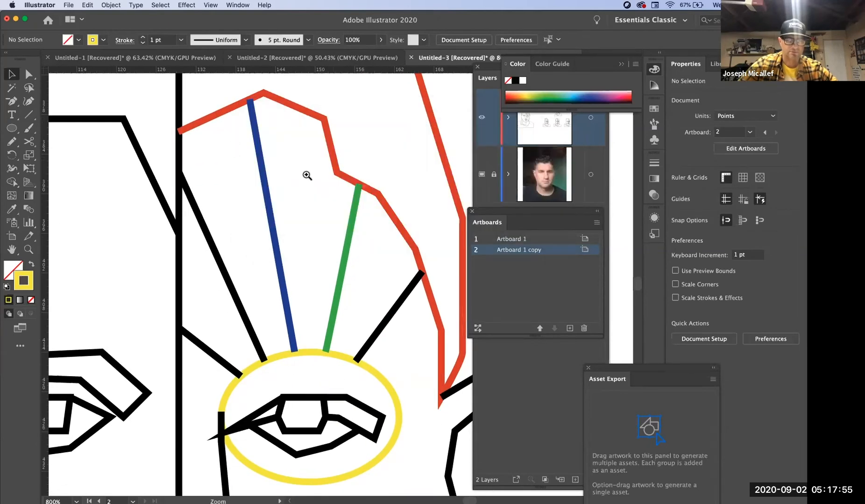
super+click(308, 177)
drag(324, 244, 297, 183)
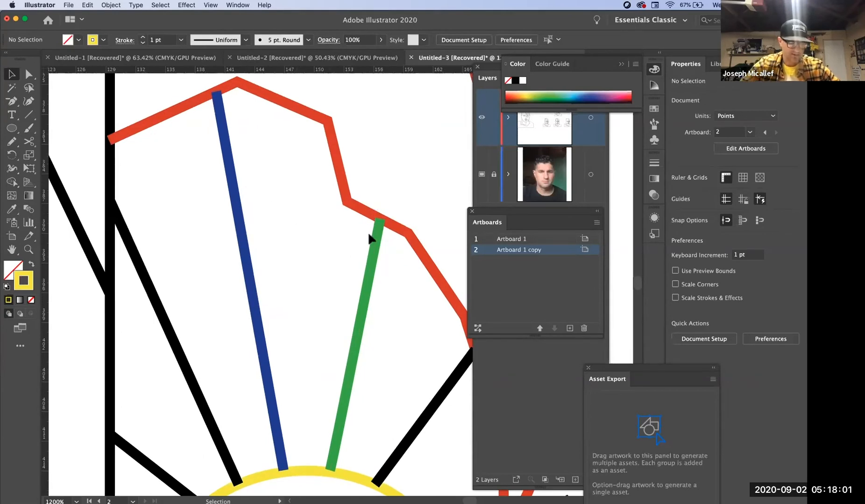
click(351, 209)
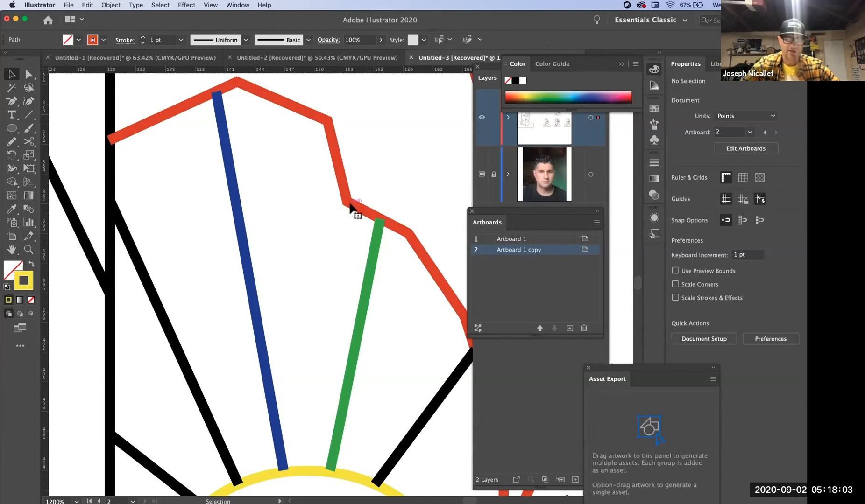
key(c)
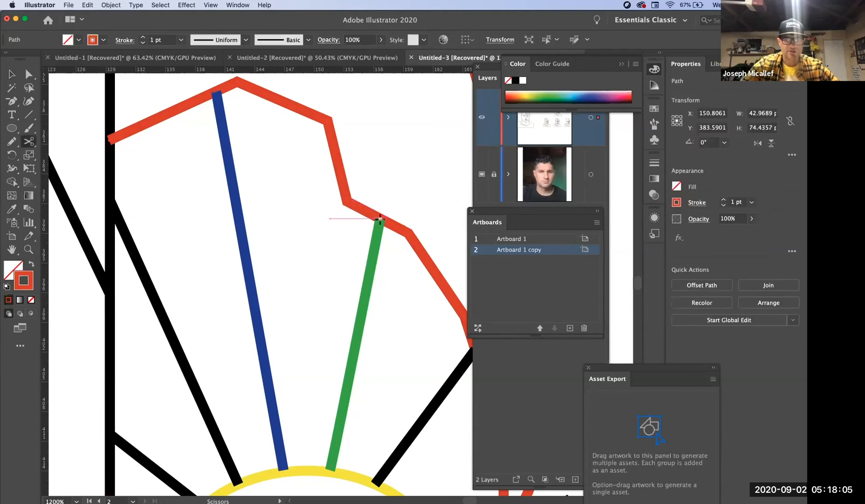
click(386, 218)
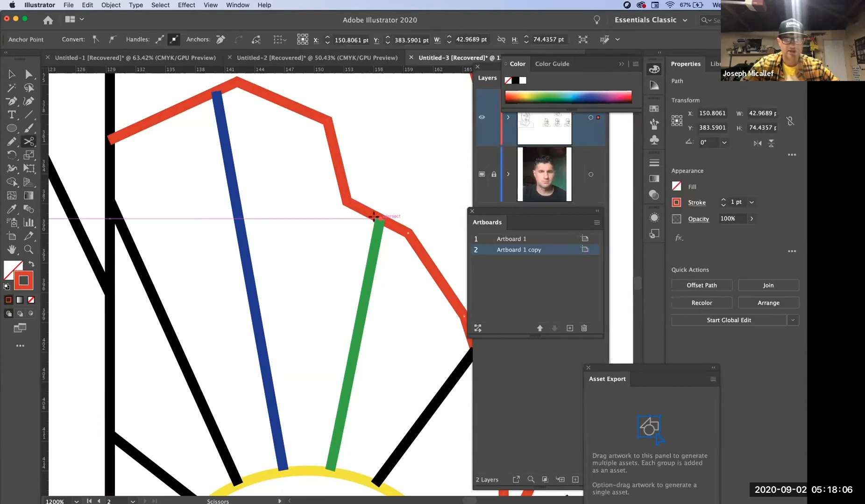
- Show the artwork as outlines and cut the red hair path where the blue ray's upper end meets it
click(215, 89)
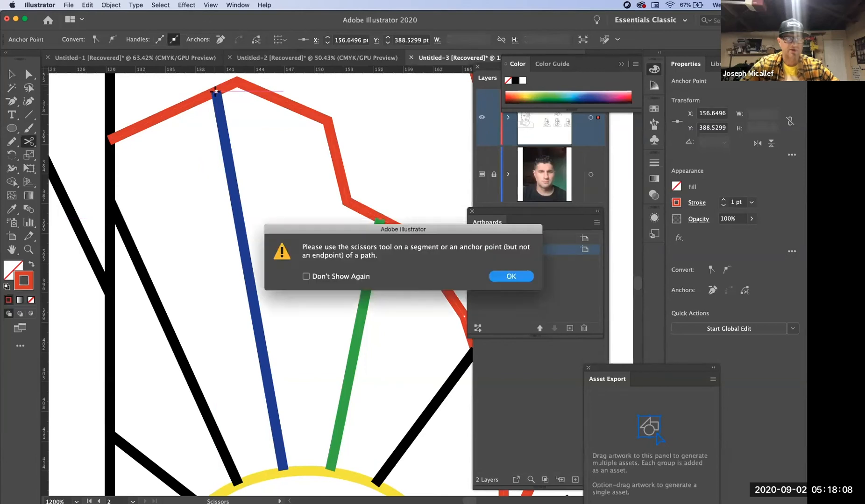
click(509, 276)
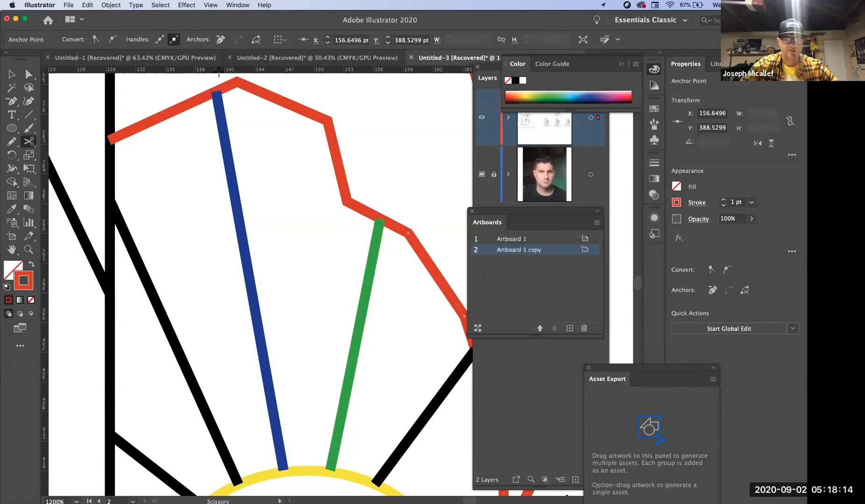
key(v)
click(266, 96)
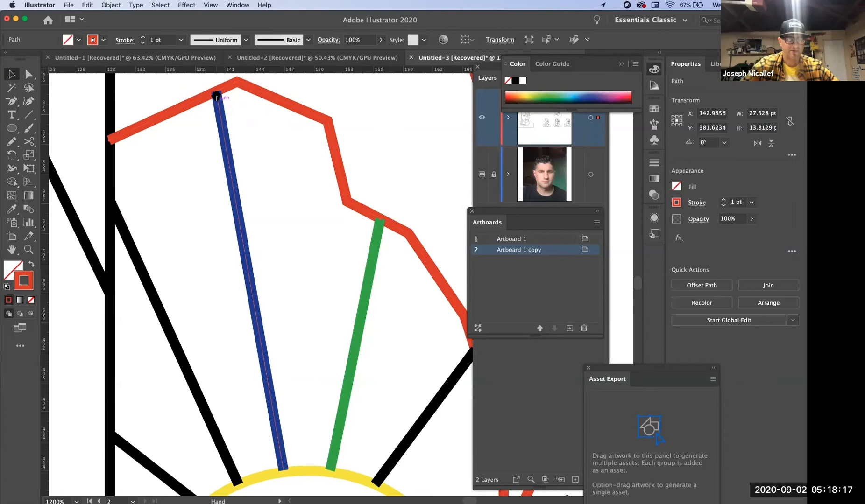
super+click(228, 114)
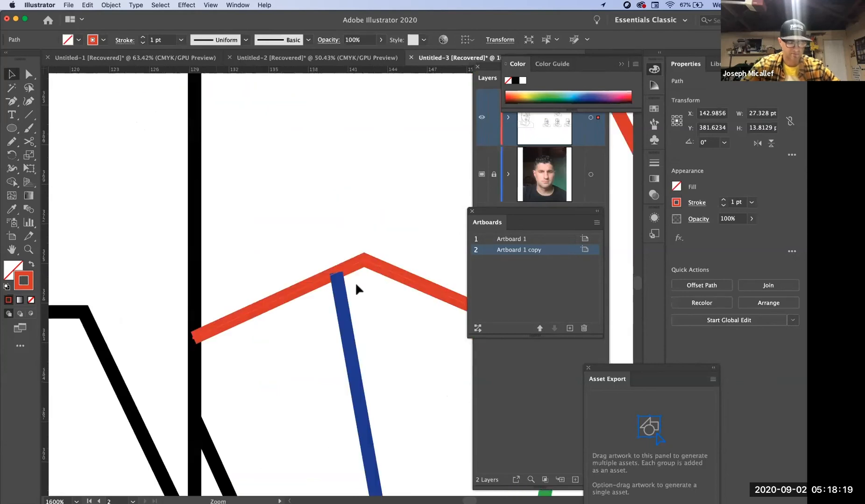
key(super+y)
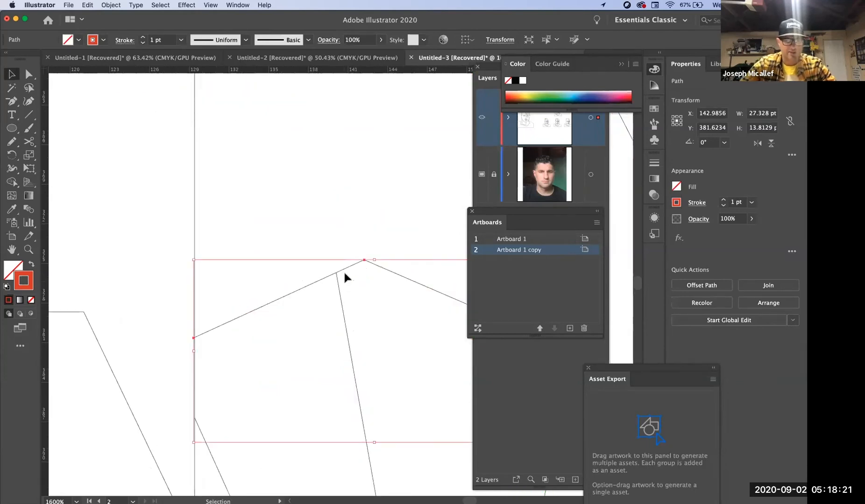
click(325, 214)
click(343, 267)
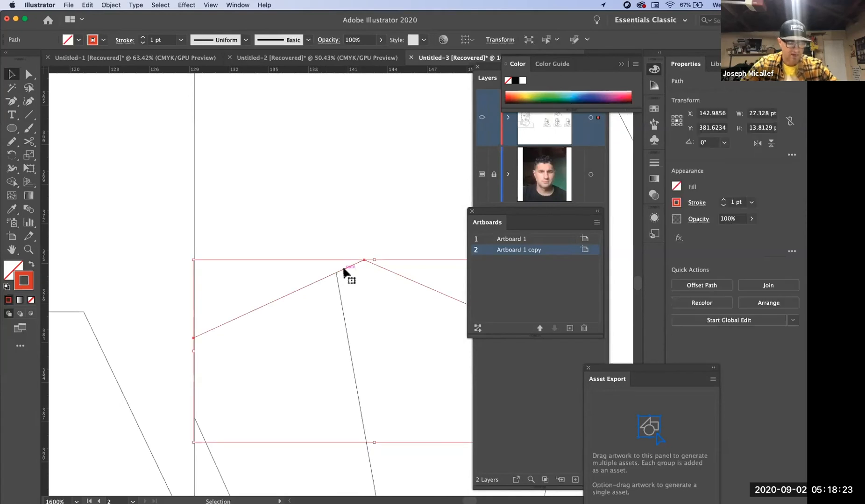
key(c)
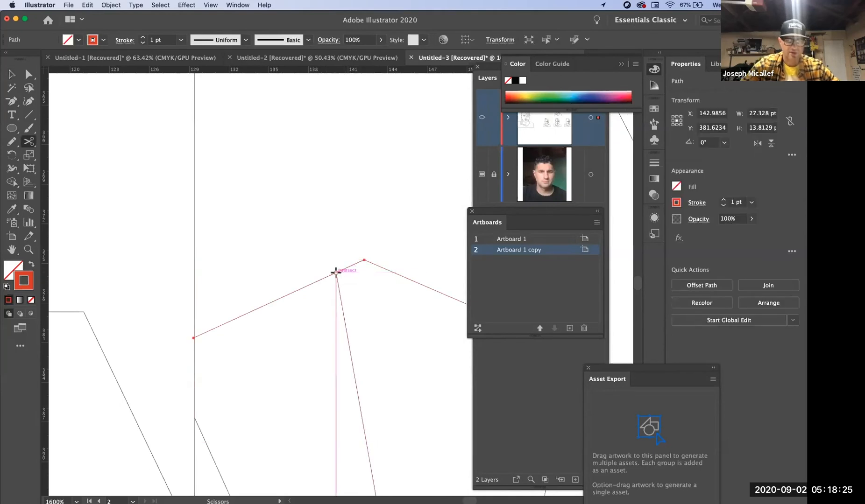
click(337, 271)
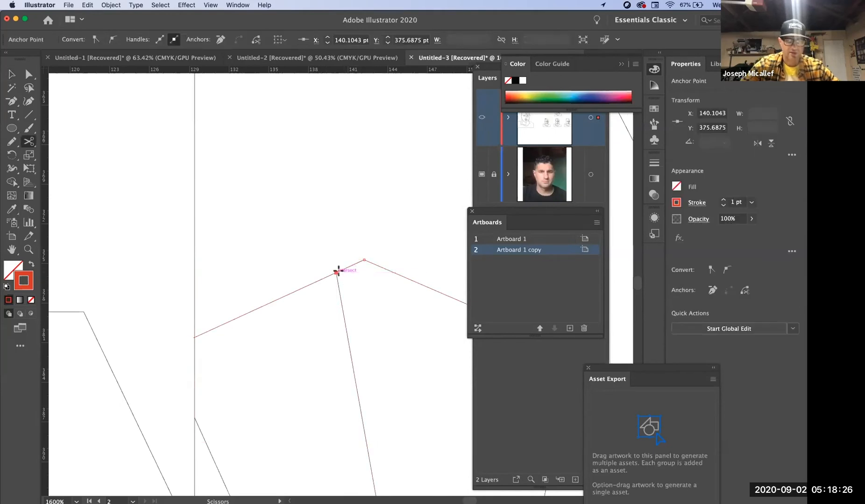
- Cut the yellow ellipse around the eye with the Scissors tool where the green and blue rays' lower ends meet it
alt+super+click(390, 302)
alt+super+click(383, 307)
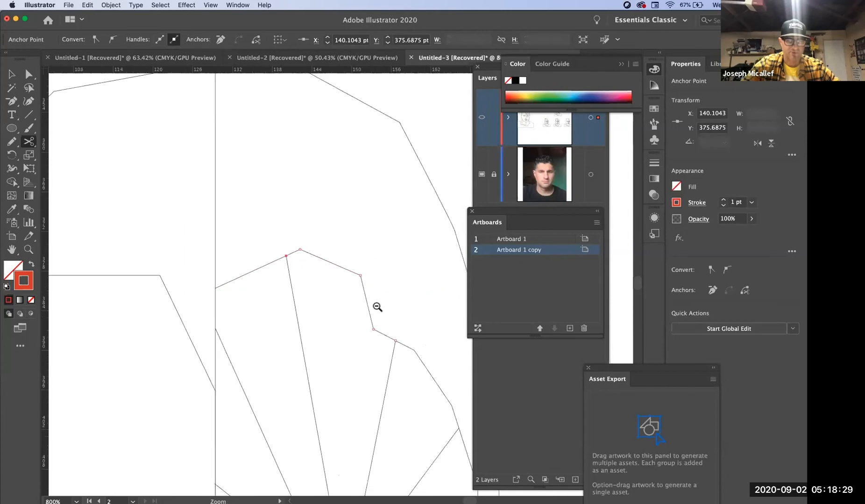
drag(402, 391, 338, 204)
super+click(287, 324)
super+click(340, 279)
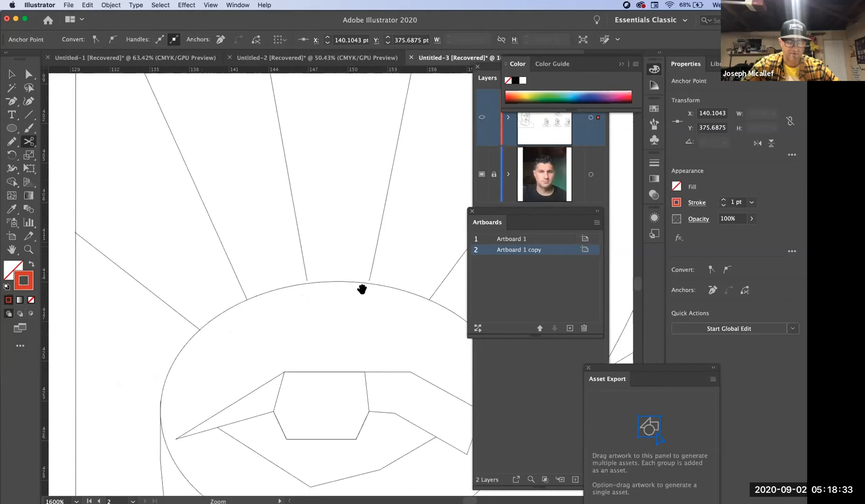
click(308, 282)
click(494, 279)
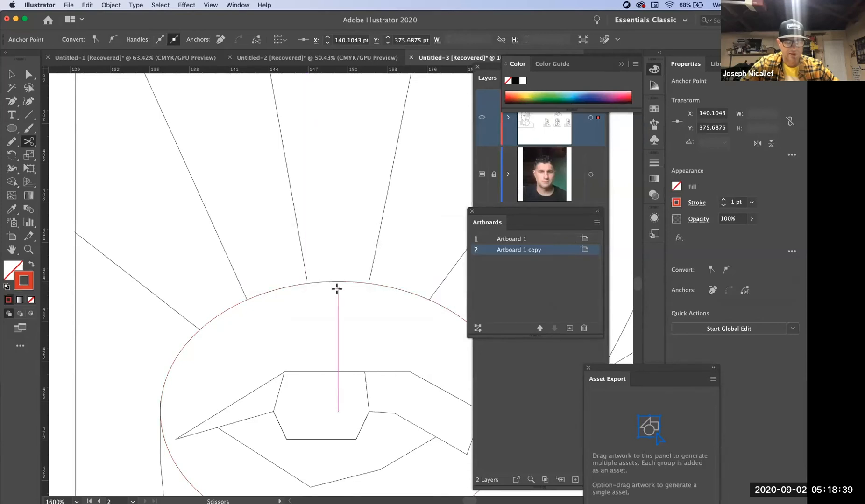
click(367, 284)
click(525, 280)
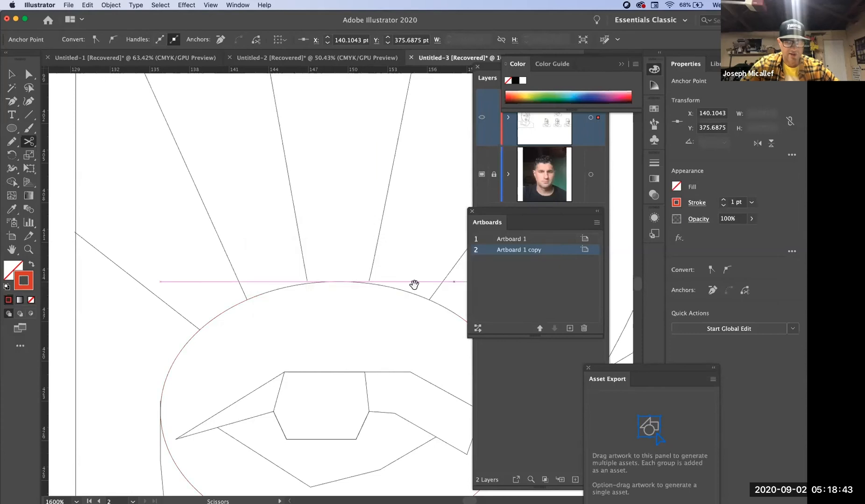
super+click(370, 284)
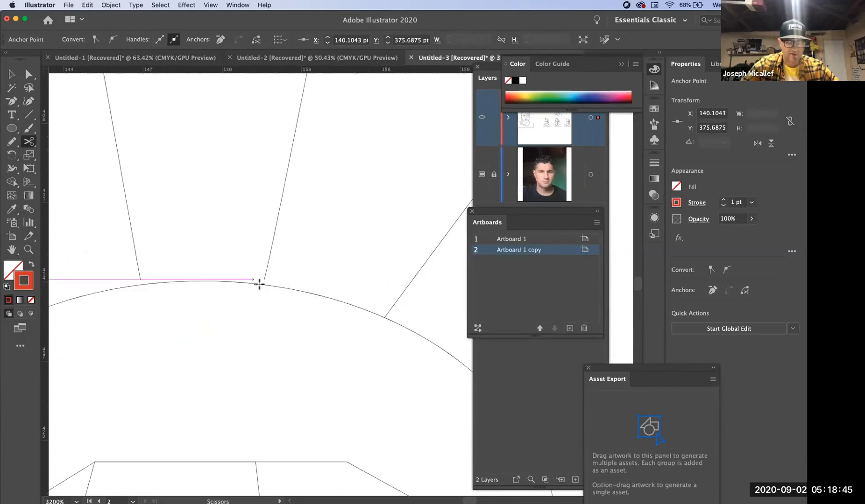
click(262, 284)
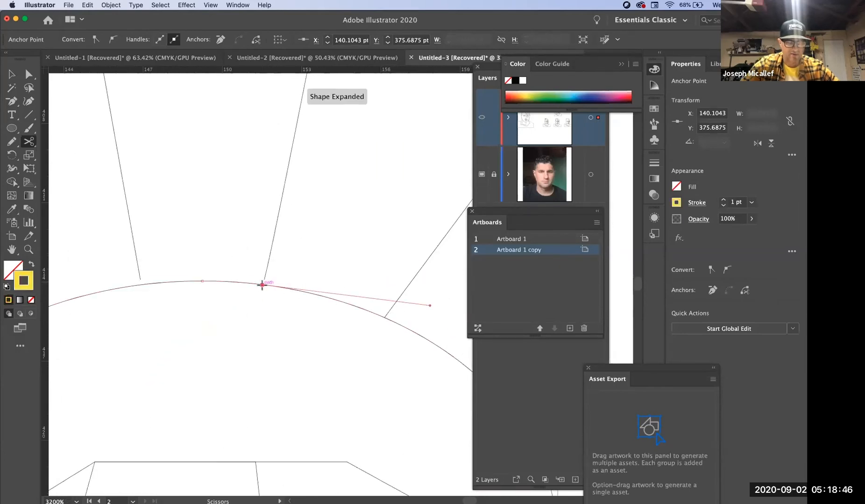
click(139, 284)
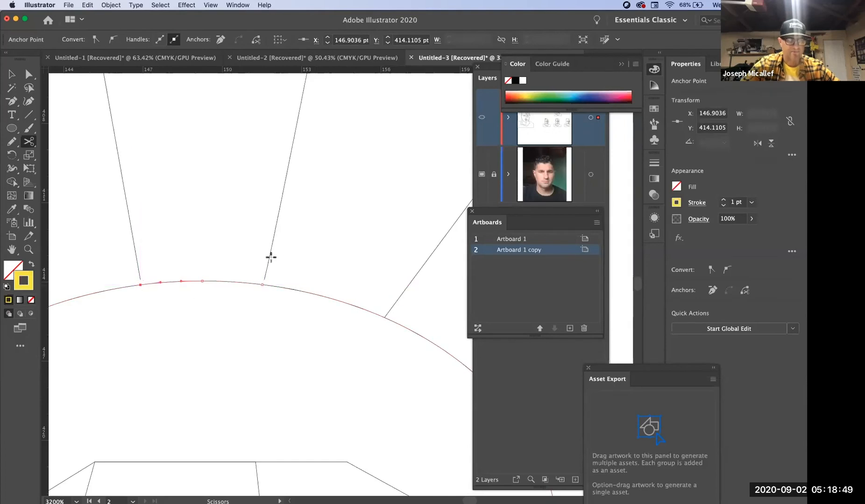
- Join both ends of the cut ellipse arc to the lower ends of the green and blue rays
super+click(289, 262)
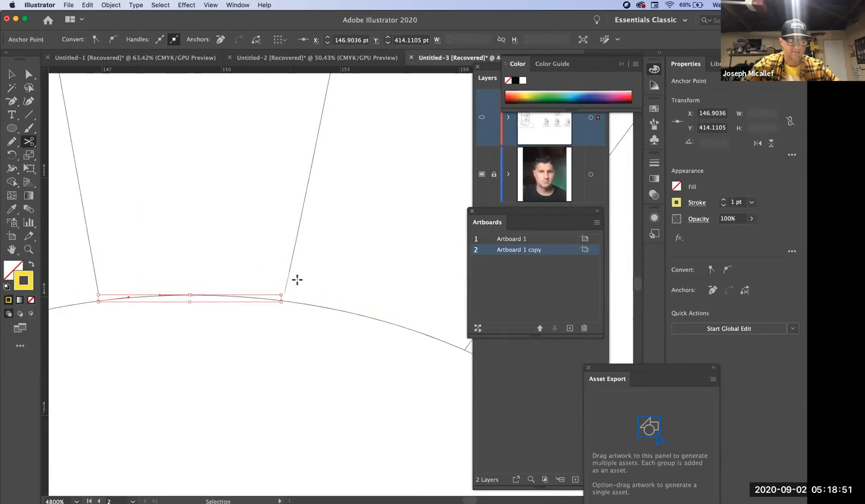
key(a)
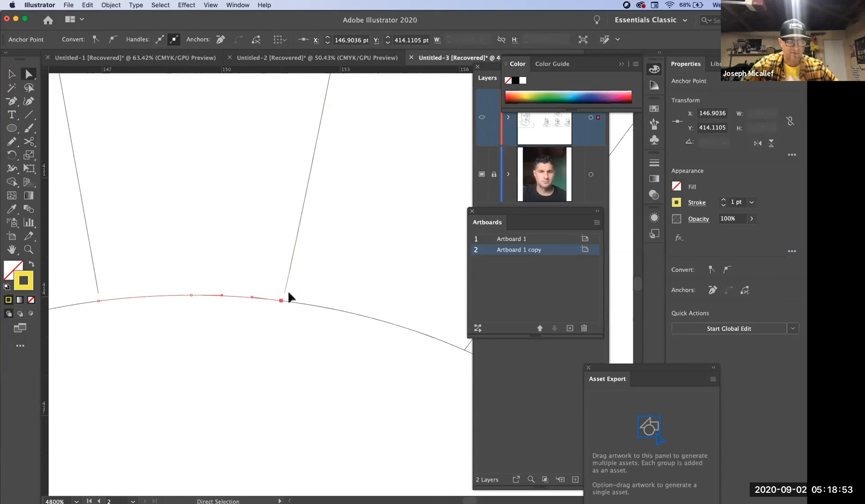
click(281, 300)
key(super+j)
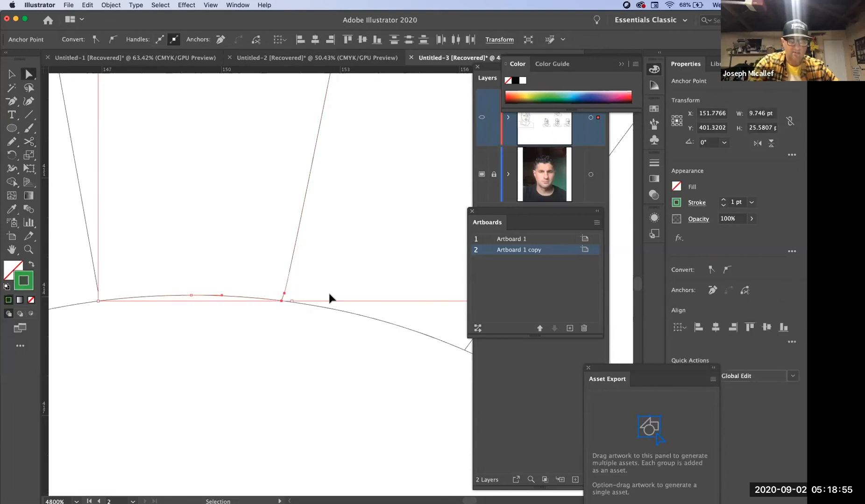
click(98, 296)
shift+click(98, 301)
key(super+j)
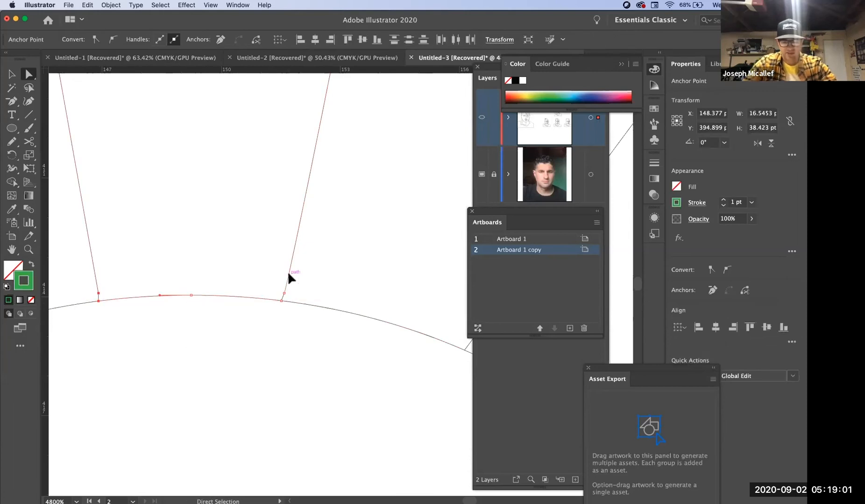
- Delete the surplus anchor points just above the arc at the lower ends of both rays with the Pen tool
key(p)
click(284, 294)
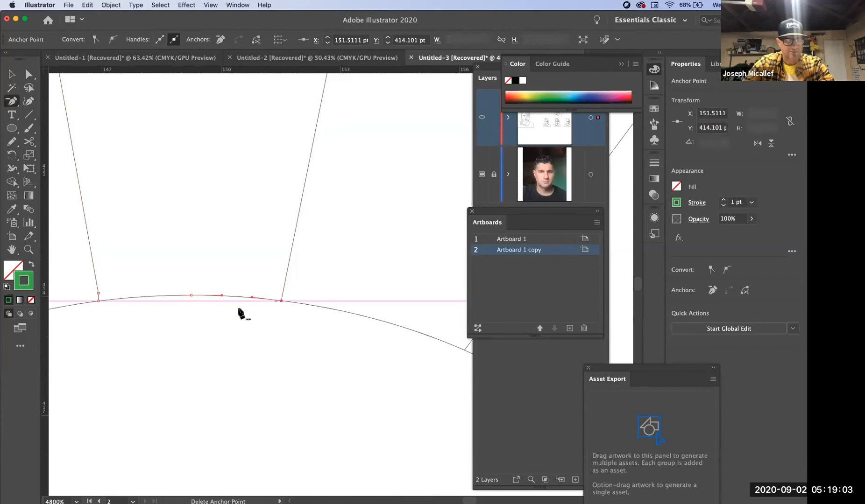
click(98, 294)
- Select the cut red hair segment that runs between the upper ends of the two rays
key(super+alt+space)
alt+super+click(274, 170)
drag(312, 166, 281, 414)
drag(276, 270, 271, 407)
alt+super+click(271, 272)
alt+super+click(274, 269)
alt+super+click(303, 254)
drag(356, 213, 270, 265)
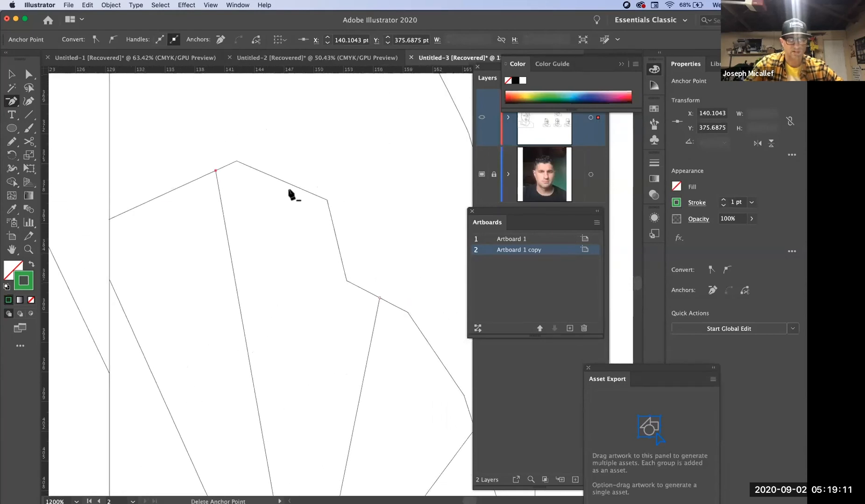
key(a)
click(294, 183)
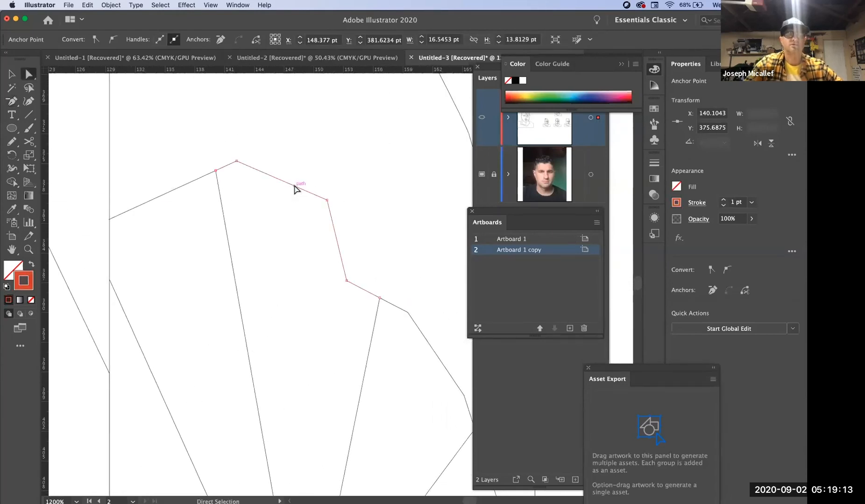
super+click(223, 172)
super+click(224, 173)
drag(365, 341, 107, 182)
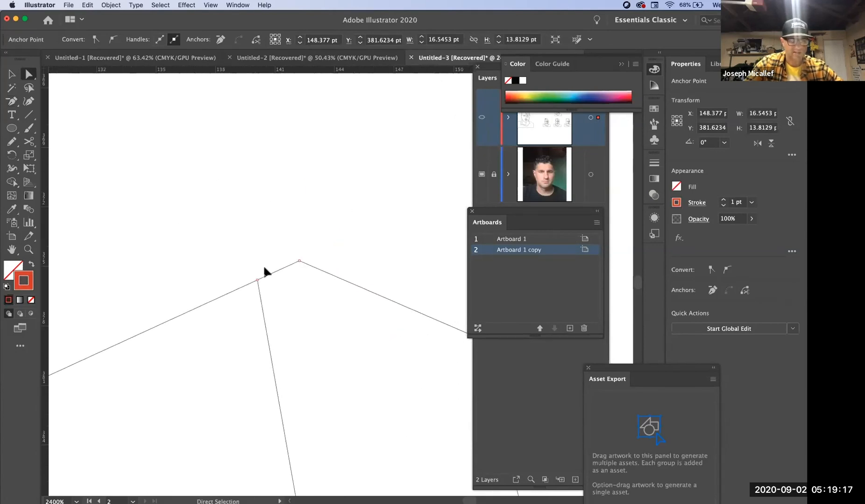
- Try to select the hair segment's end together with the left ray's upper end, and undo the resulting change
shift+click(261, 303)
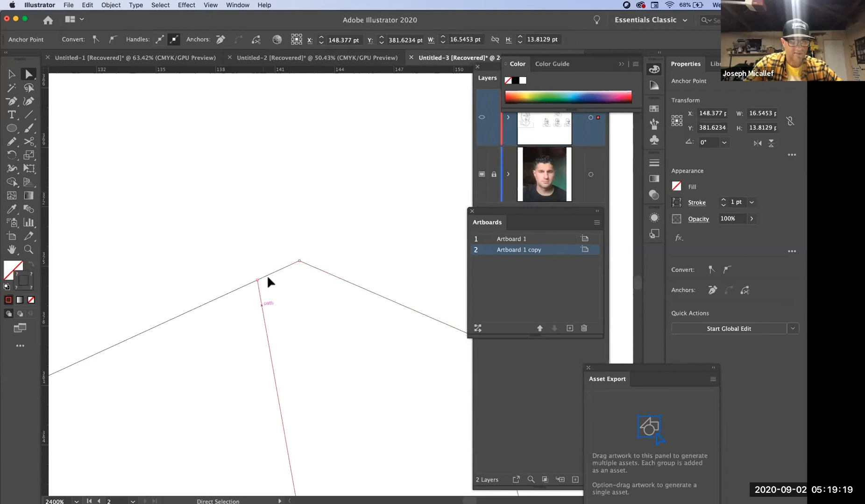
key(super+equal)
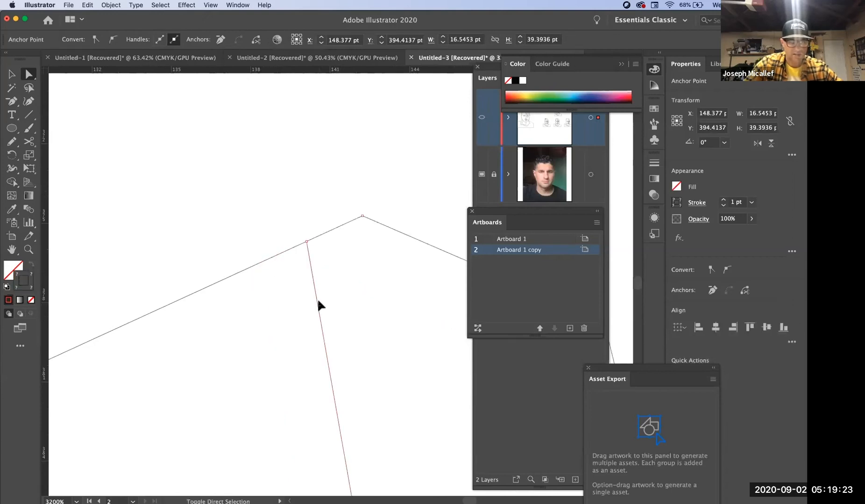
click(308, 257)
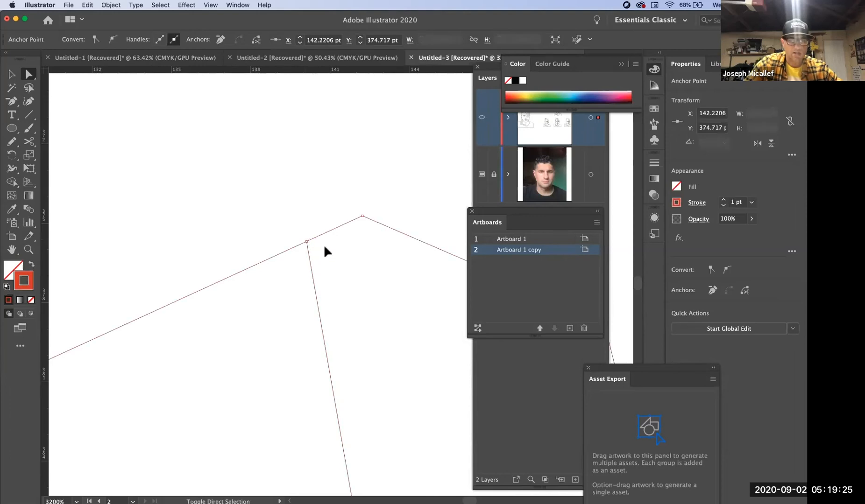
super+click(308, 243)
super+click(370, 364)
super+click(340, 362)
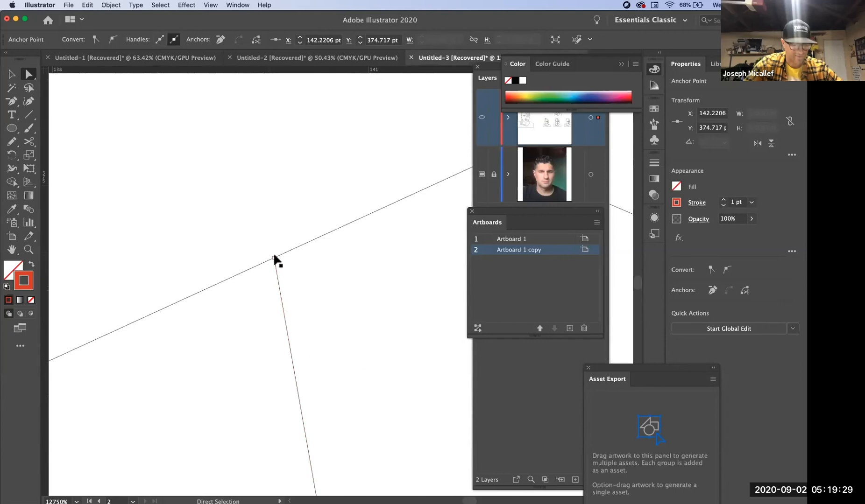
mouse_move(274, 258)
mouse_down()
mouse_move(270, 233)
mouse_move(290, 264)
mouse_up()
key(super+z)
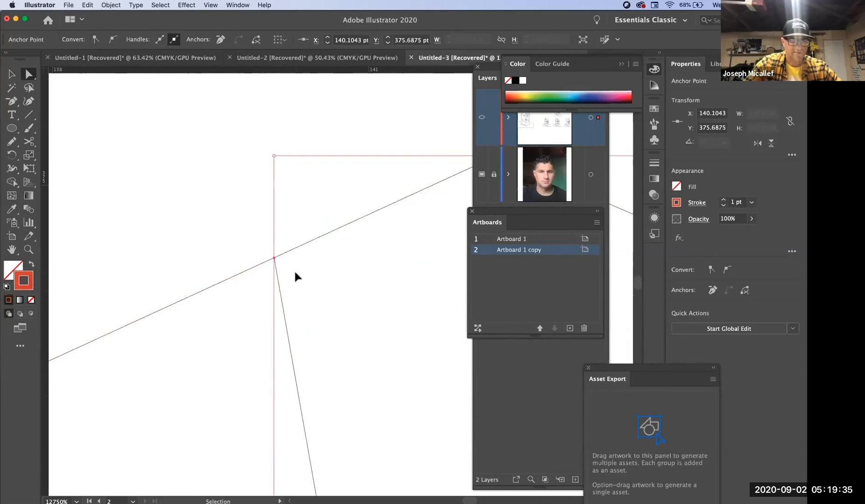
- Move the neighbouring red path's end clear and join the hair segment to the upper end of the left ray
super+click(283, 265)
super+click(303, 319)
drag(211, 207, 301, 364)
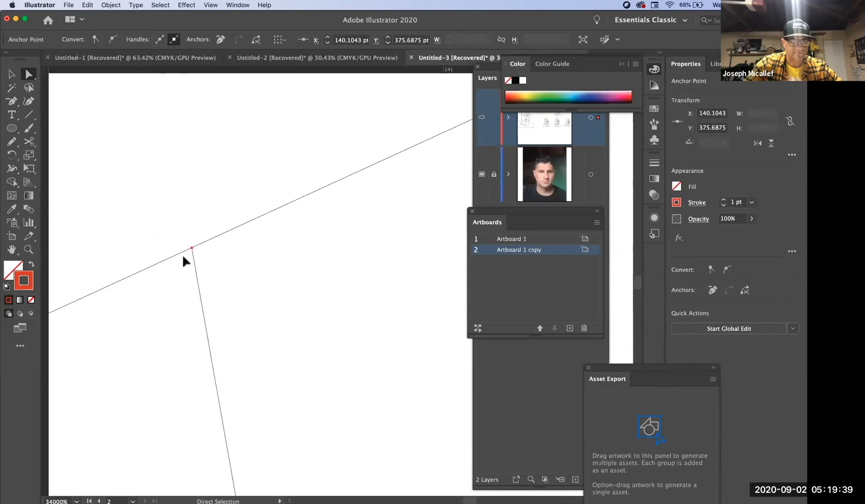
mouse_move(191, 248)
mouse_down()
mouse_move(184, 241)
mouse_move(246, 254)
mouse_up()
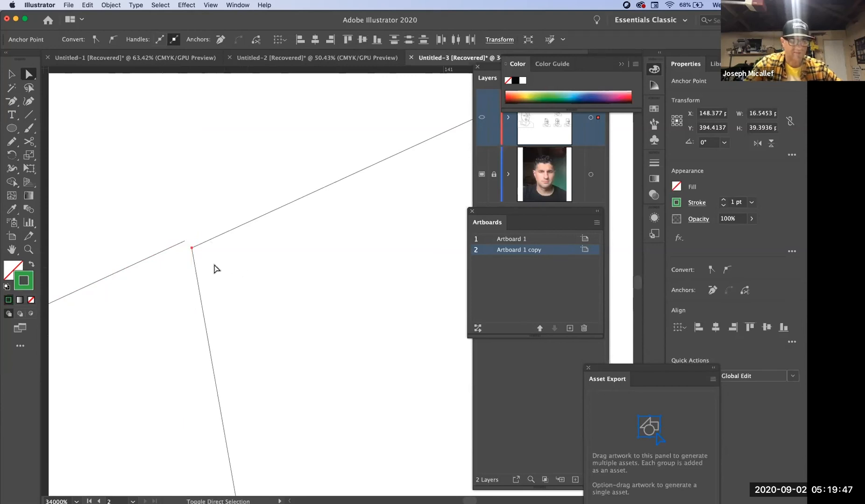
drag(188, 240, 238, 266)
- Move the hair segment's end and the right ray's upper end slightly off the neighbouring red hair path
click(301, 255)
alt+super+click(306, 252)
alt+super+click(306, 253)
alt+super+click(348, 229)
alt+super+click(349, 230)
drag(411, 307, 168, 207)
alt+super+click(349, 270)
alt+super+click(347, 270)
alt+super+click(346, 271)
alt+super+click(345, 271)
alt+super+click(346, 272)
drag(418, 348, 252, 204)
super+click(268, 294)
super+click(266, 295)
super+click(436, 250)
super+click(286, 265)
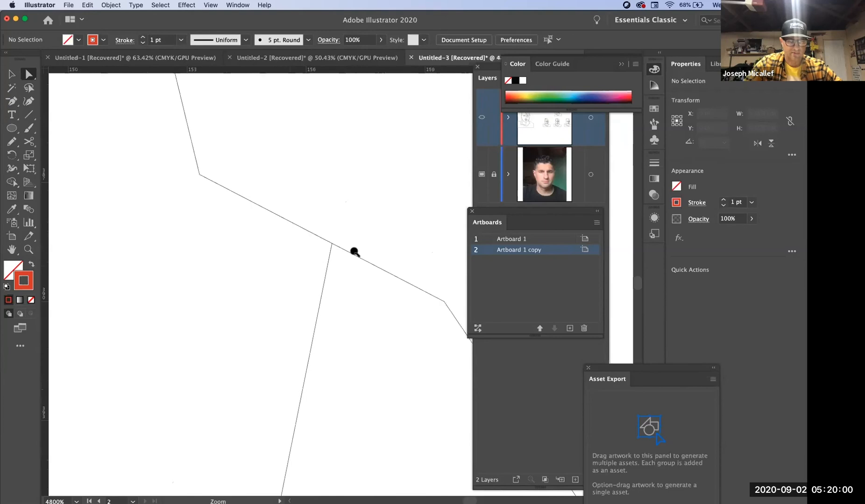
click(332, 244)
drag(333, 244, 373, 280)
drag(404, 330, 280, 282)
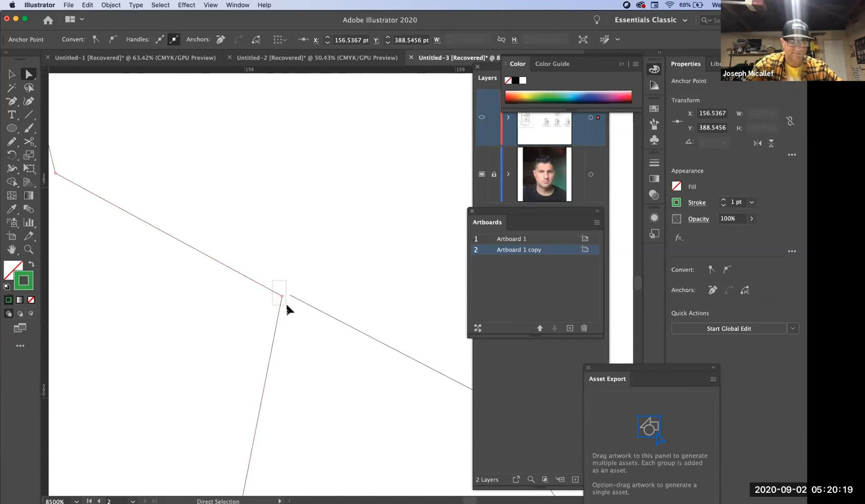
- Join the hair segment to the right ray's upper end and move that corner back onto the red path's end
drag(272, 280, 285, 305)
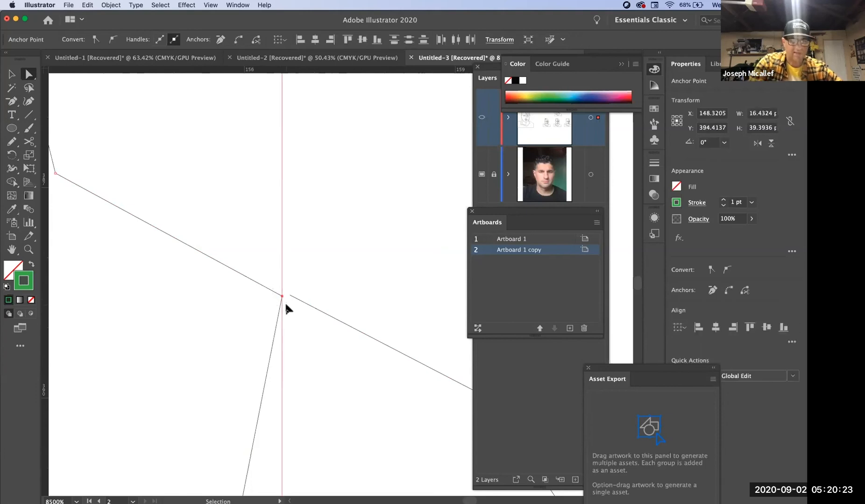
click(285, 301)
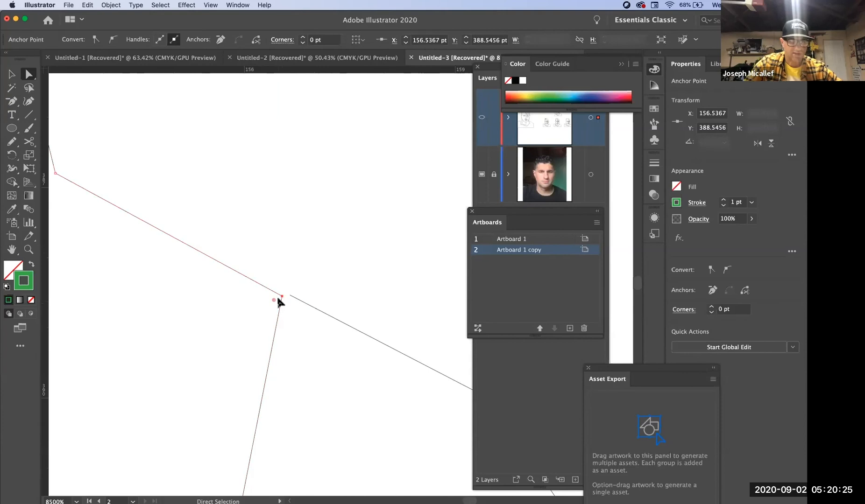
mouse_move(282, 294)
mouse_down()
mouse_move(281, 287)
mouse_move(291, 297)
mouse_up()
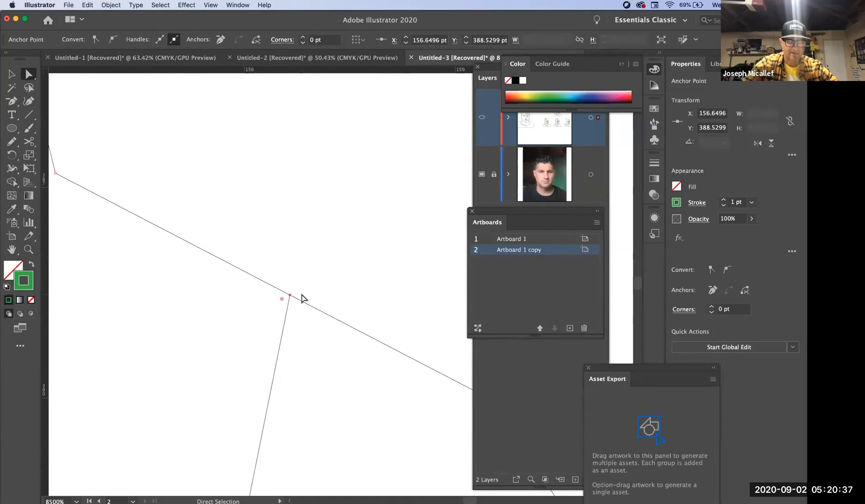
alt+super+click(283, 294)
drag(286, 296, 305, 292)
- Show the artwork in full colour instead of outlines and deselect the closed green shape
drag(254, 284, 321, 252)
alt+super+click(356, 237)
alt+super+click(321, 276)
alt+super+click(336, 350)
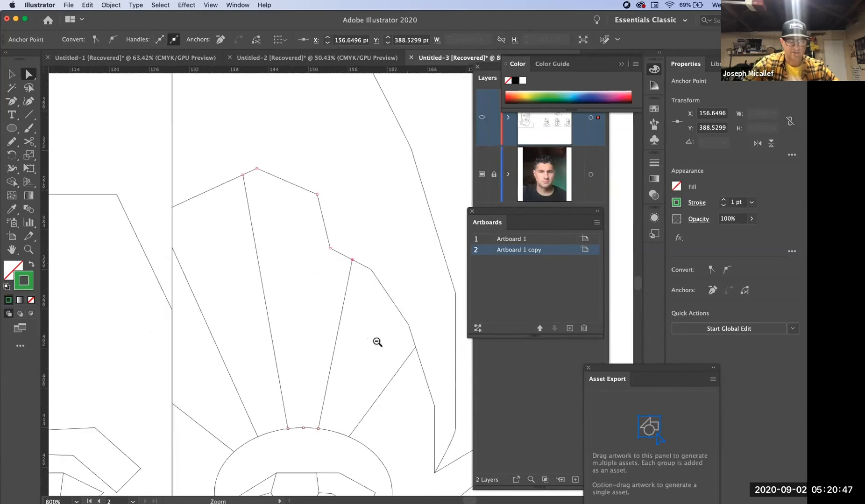
key(super+y)
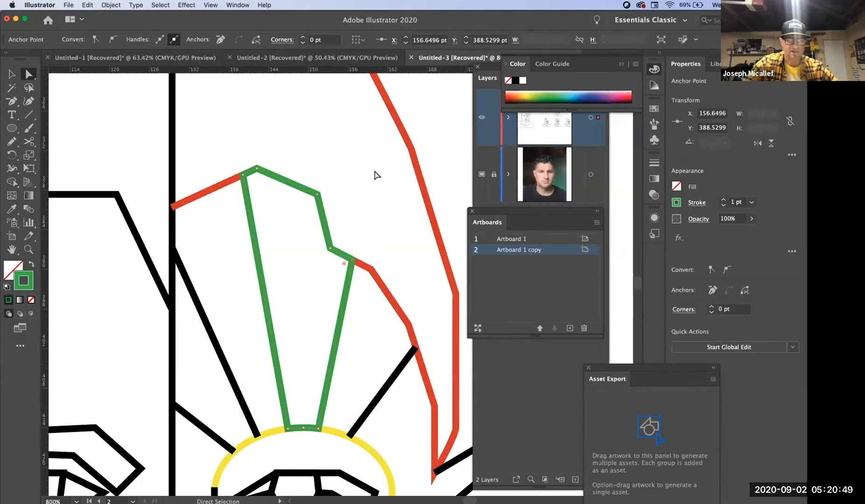
click(338, 183)
key(v)
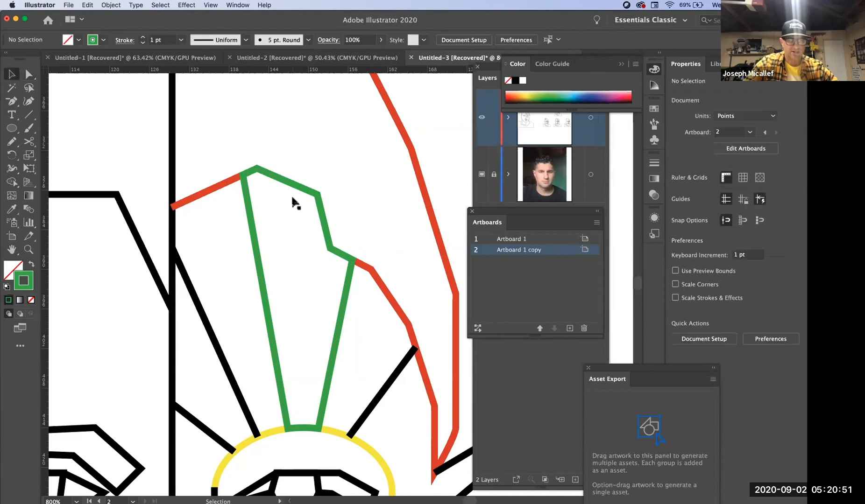
- Fill the closed green-outlined ray shape above the eye with dark blue and deselect it
click(297, 186)
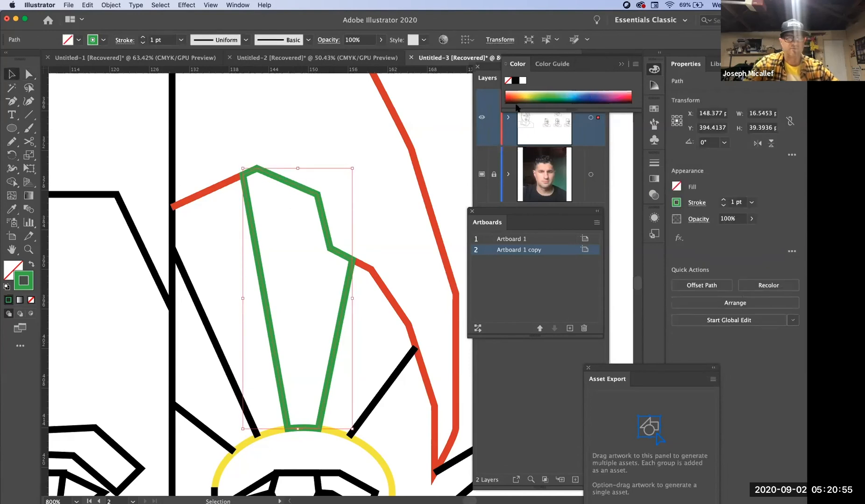
key(x)
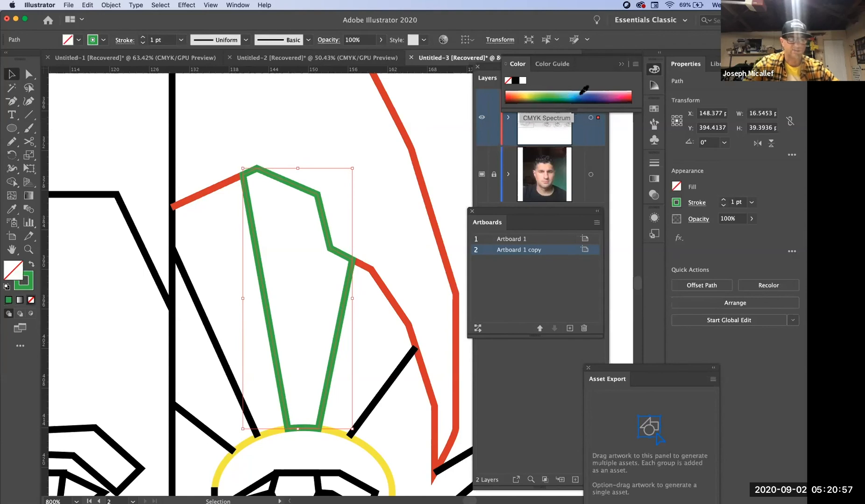
click(589, 94)
key(super+space)
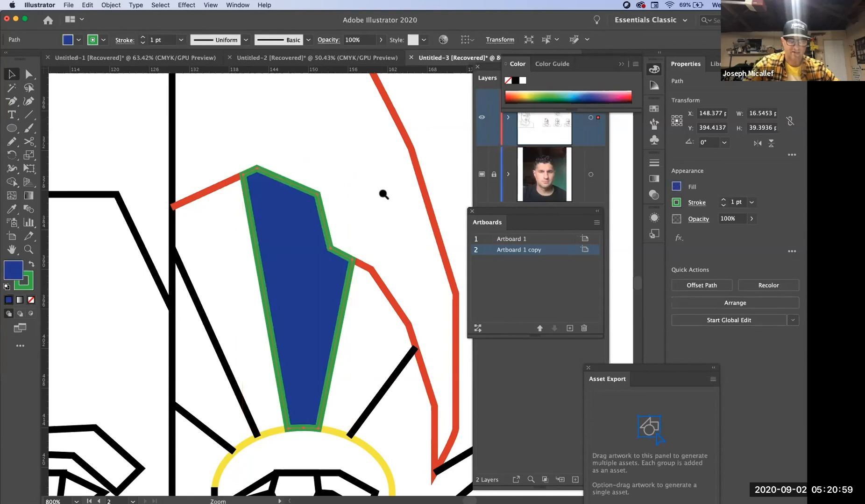
alt+super+click(382, 193)
alt+super+click(383, 194)
alt+super+click(382, 194)
alt+super+click(383, 193)
drag(338, 345, 399, 78)
click(405, 187)
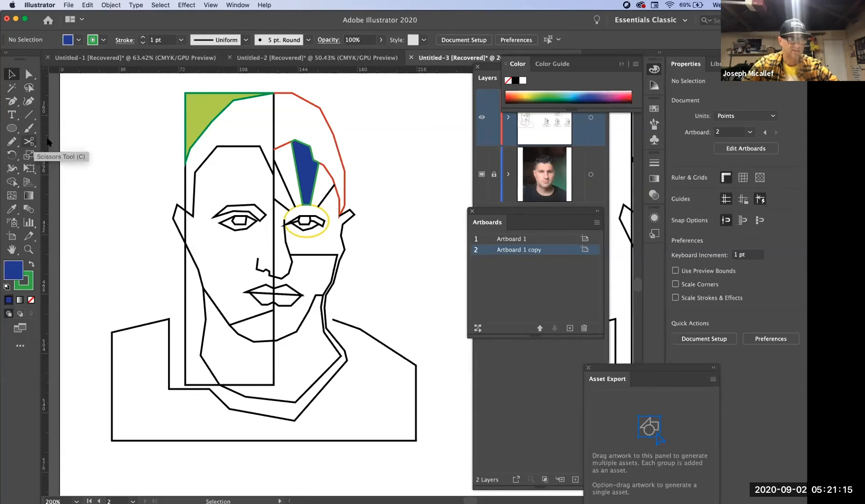
- Look up the Join command among the path operations
click(112, 6)
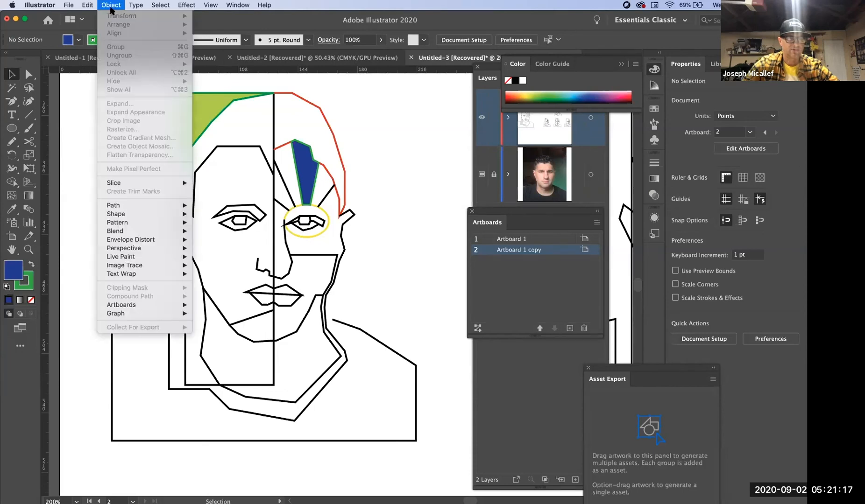
mouse_move(138, 210)
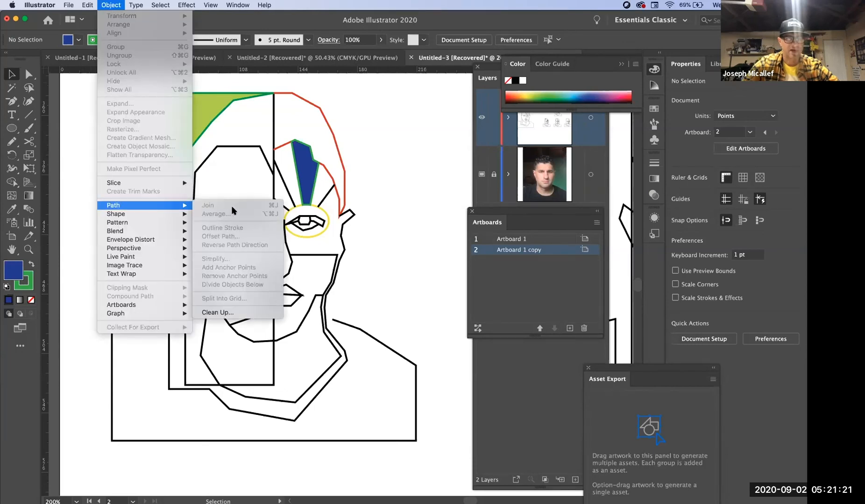
click(433, 227)
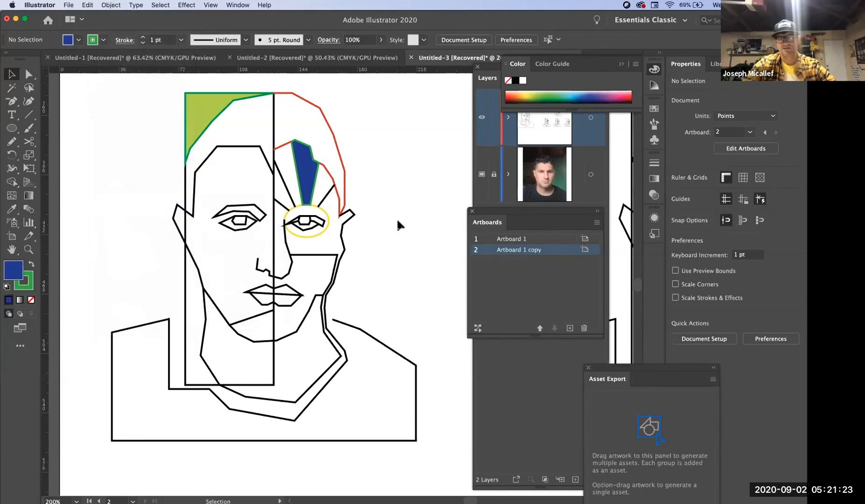
- Switch to Zoom and stop sharing the screen
key(alt+super+space)
alt+super+click(320, 226)
alt+super+click(320, 225)
alt+super+click(320, 226)
alt+super+click(320, 226)
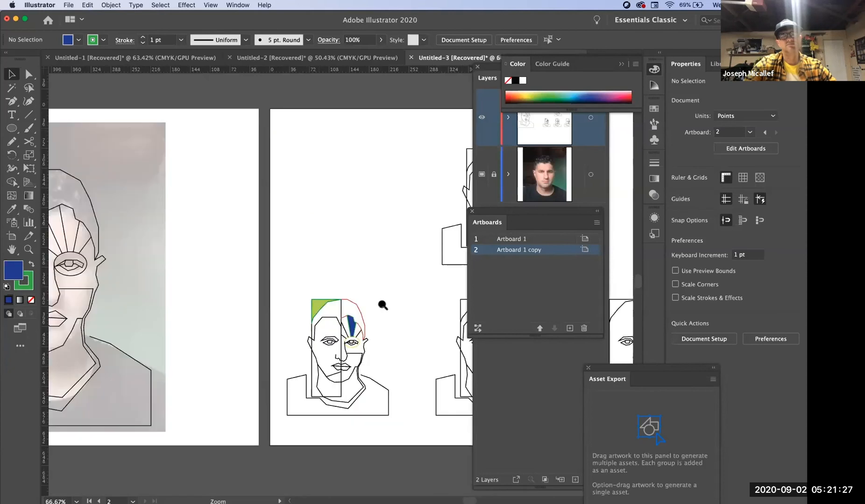
drag(396, 305, 236, 252)
key(super)
key(super+Tab)
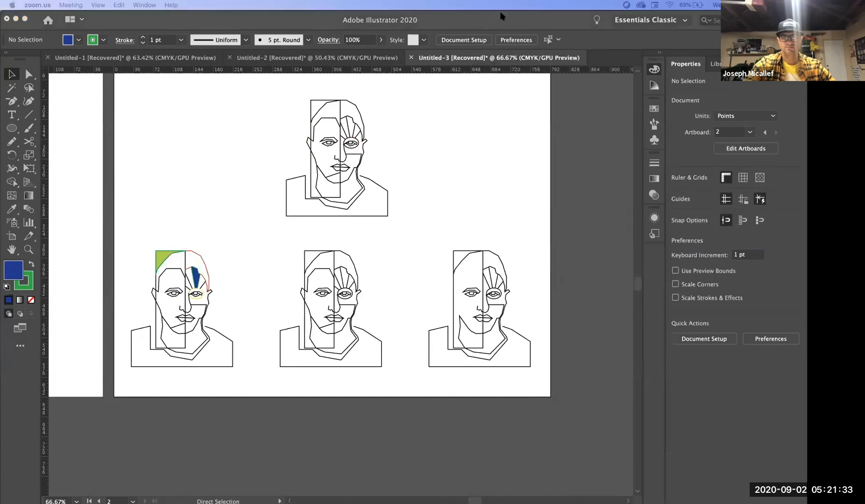
key(super+shift+s)
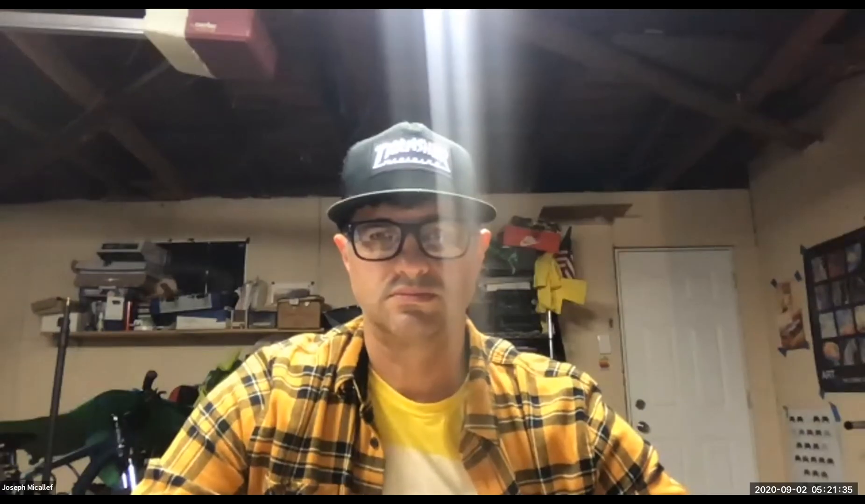